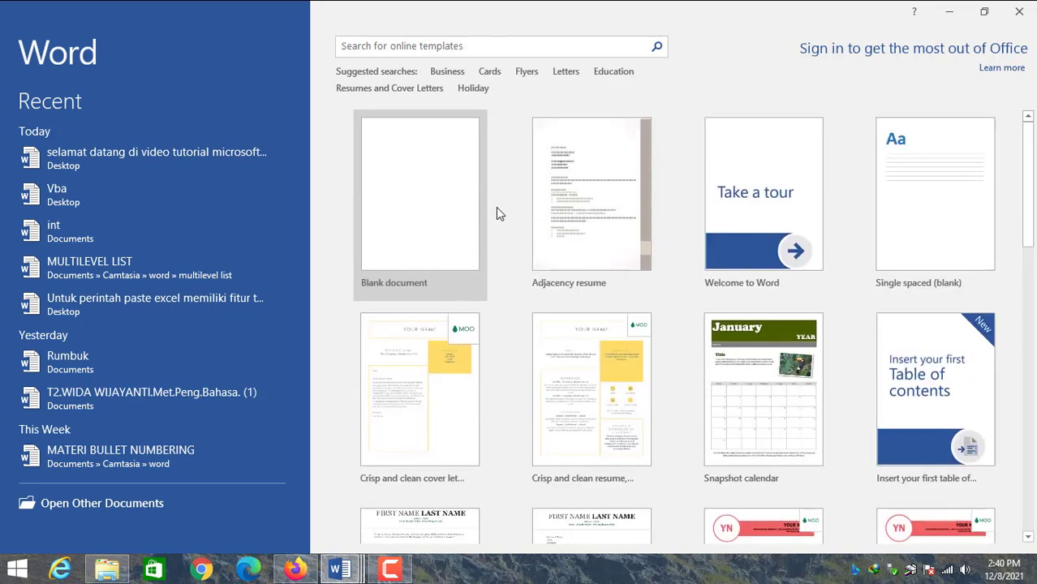
Pin the most recent document to the top of the Recent list.
scroll(759, 301, down, 3)
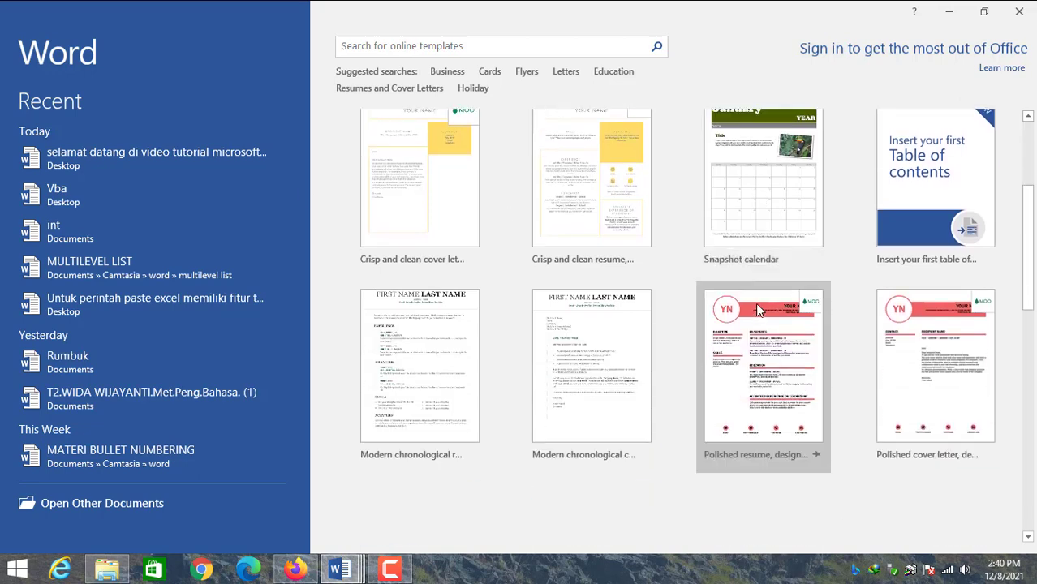
scroll(753, 313, down, 2)
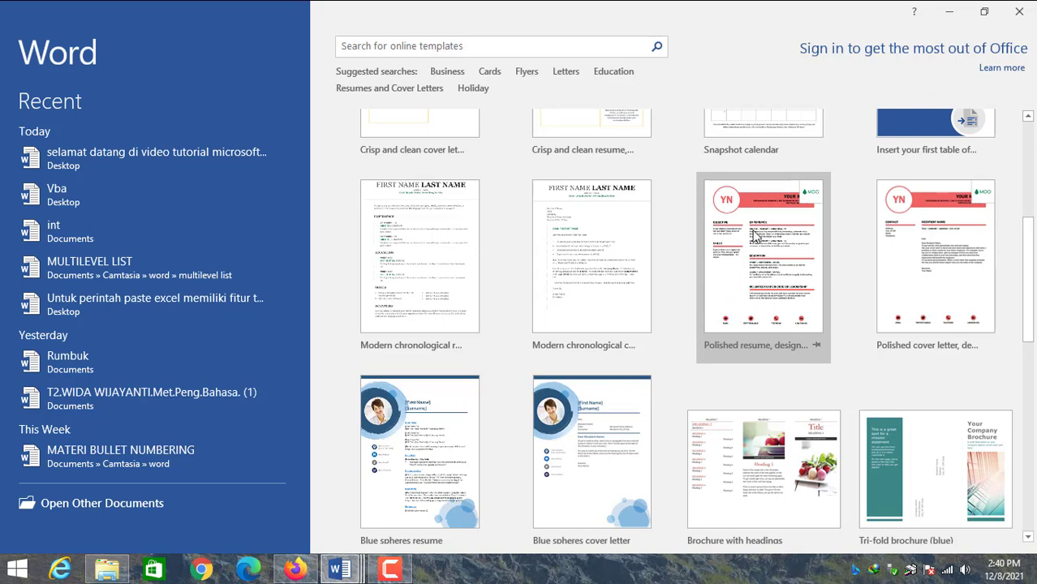
scroll(754, 236, down, 1)
scroll(755, 235, down, 1)
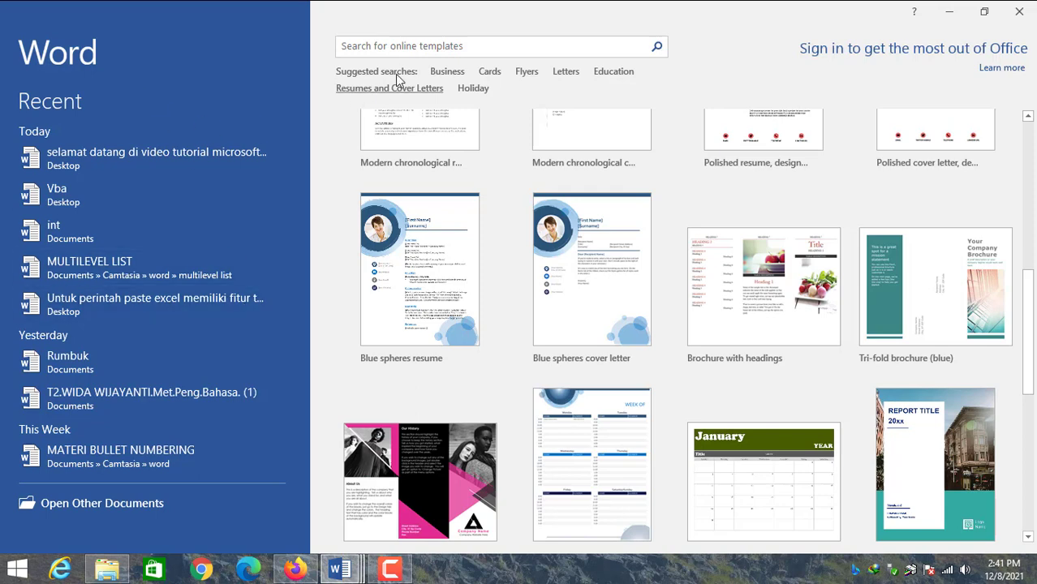
scroll(823, 295, up, 2)
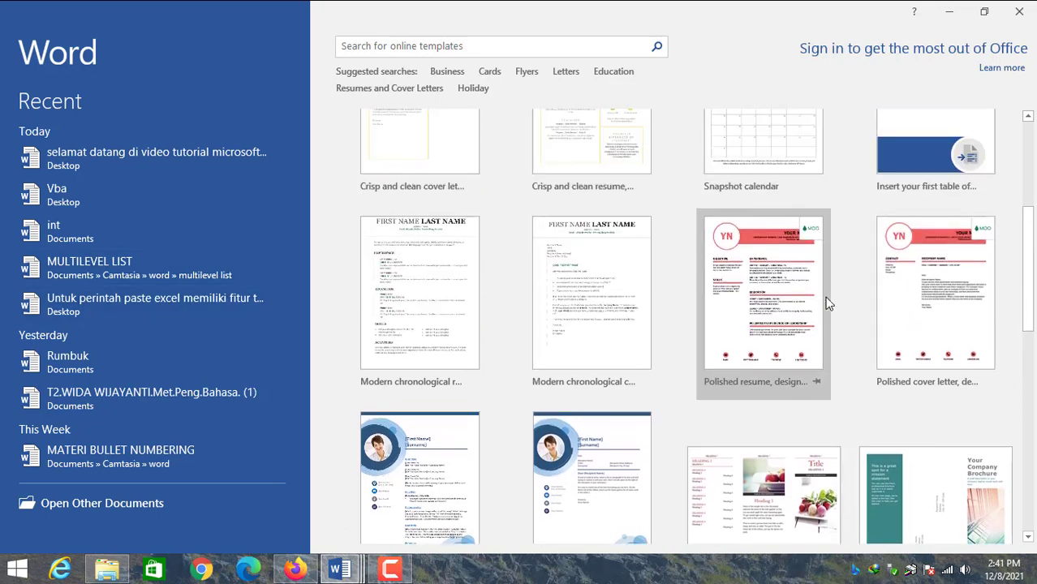
scroll(823, 295, up, 2)
scroll(823, 295, up, 2)
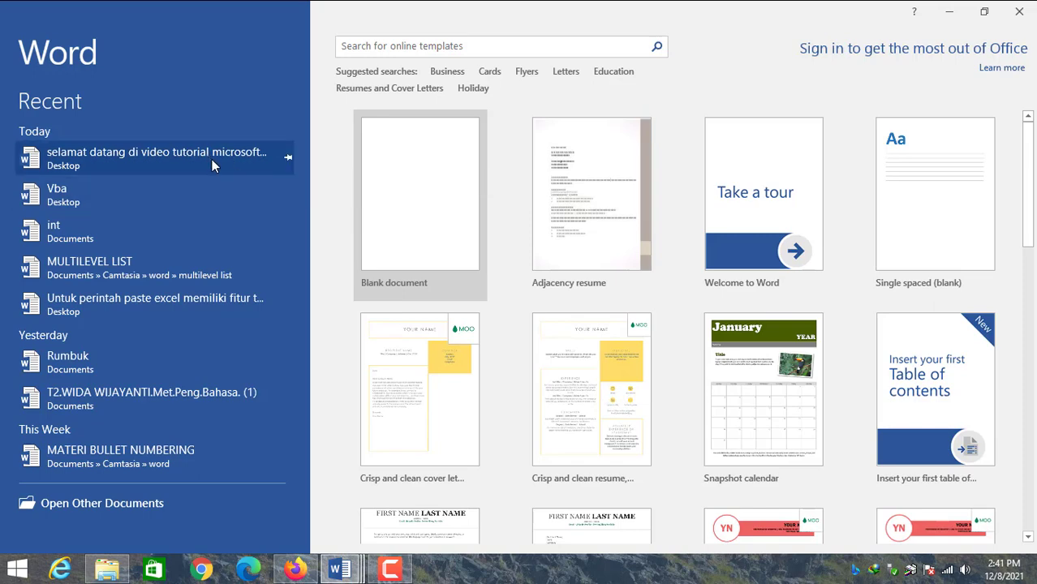
click(287, 159)
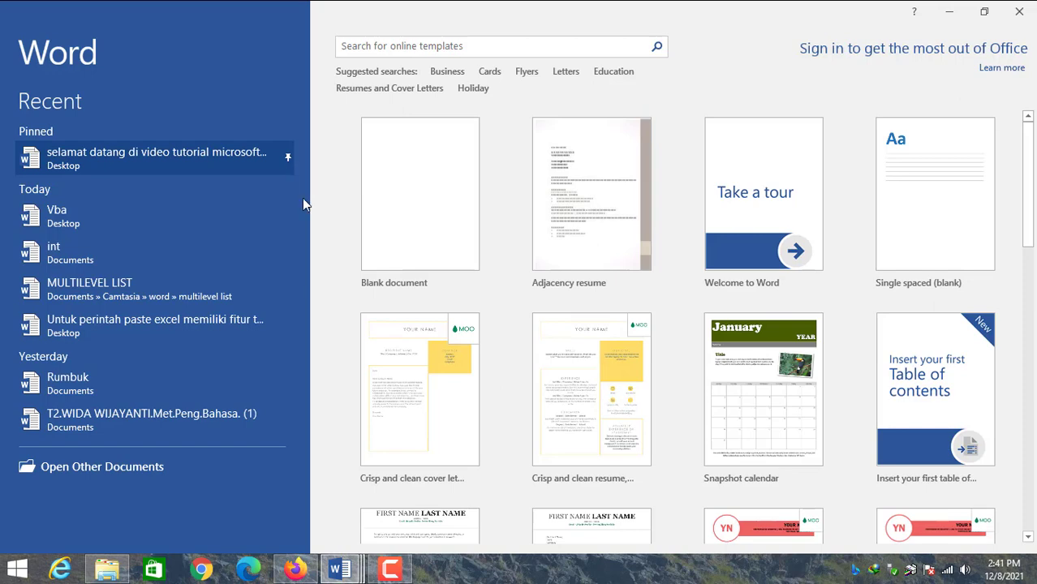
Start a search in the online templates search box.
scroll(804, 235, down, 5)
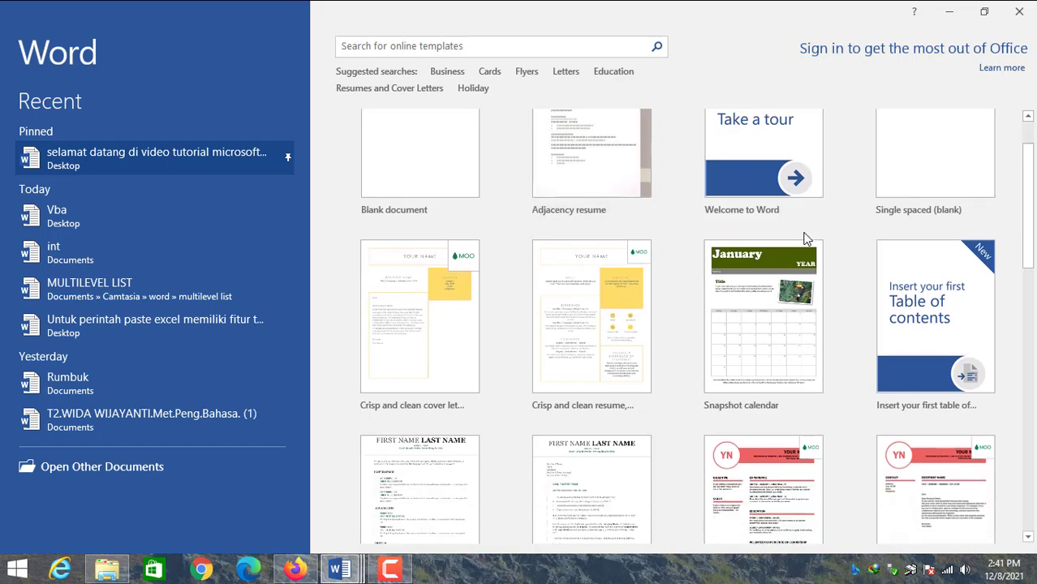
scroll(800, 264, down, 2)
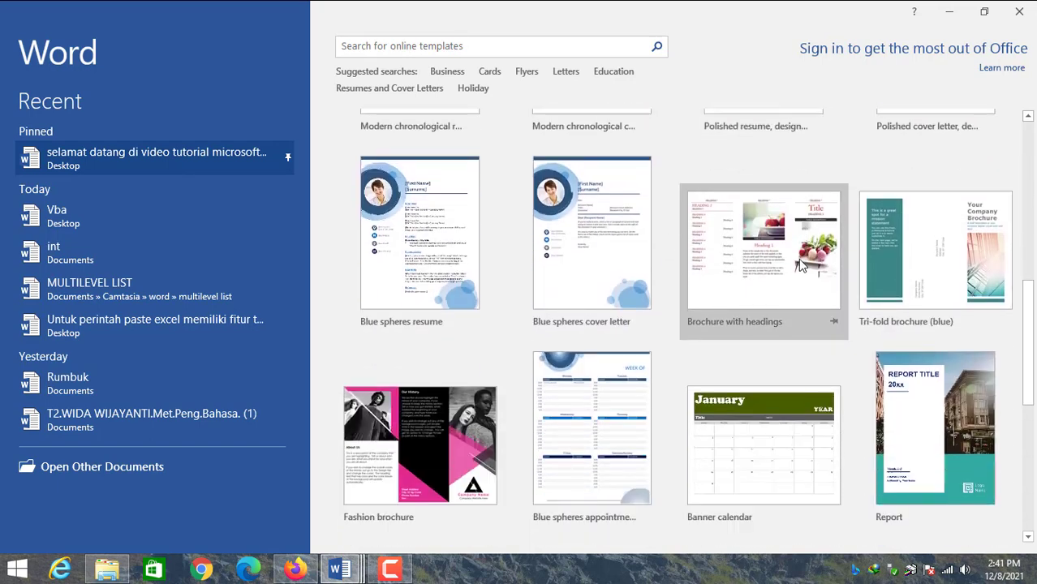
scroll(799, 264, up, 4)
scroll(798, 259, up, 3)
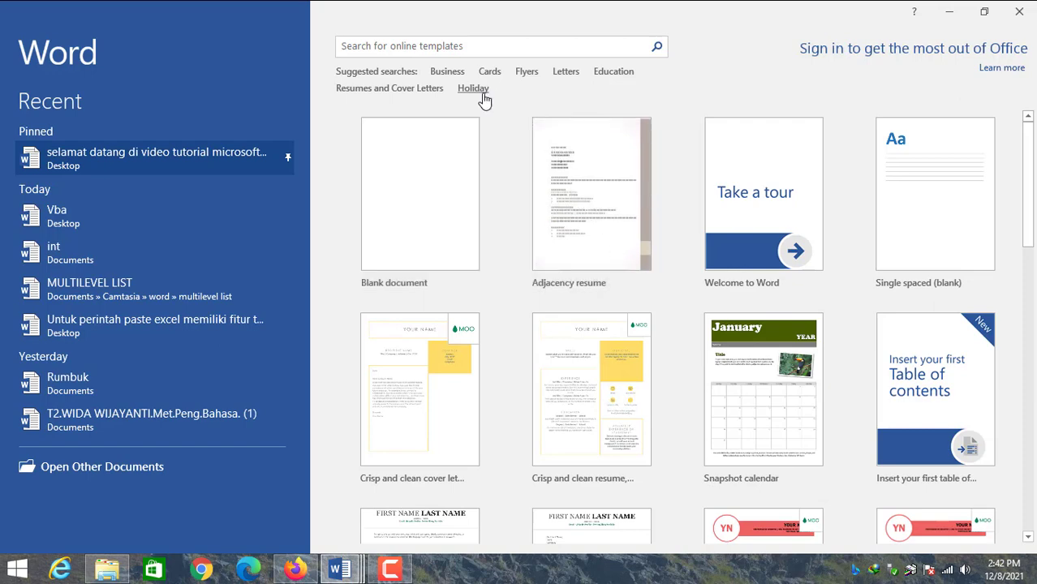
scroll(601, 299, down, 1)
scroll(601, 298, down, 1)
scroll(600, 299, up, 2)
click(419, 46)
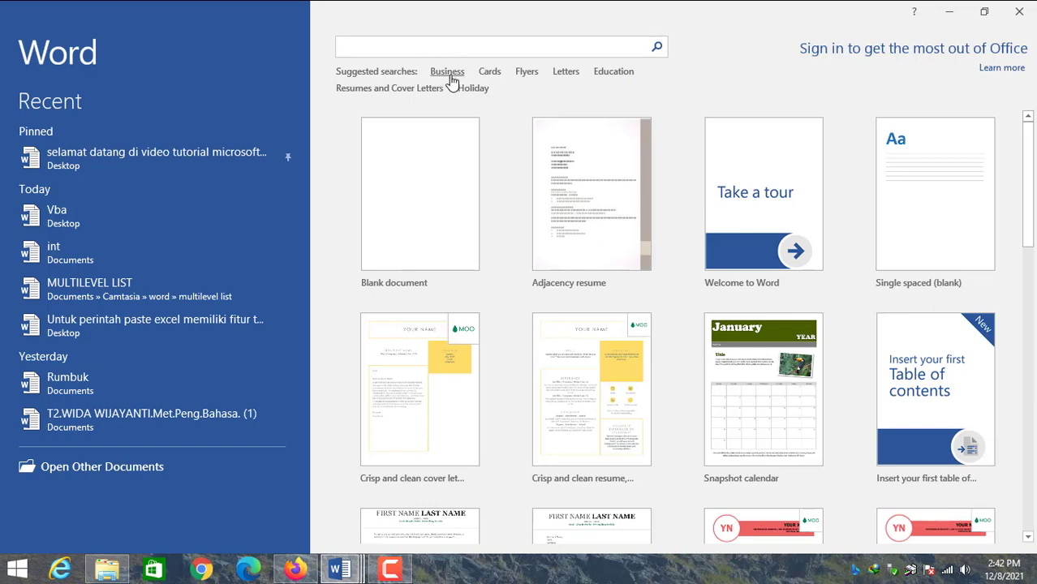
click(451, 76)
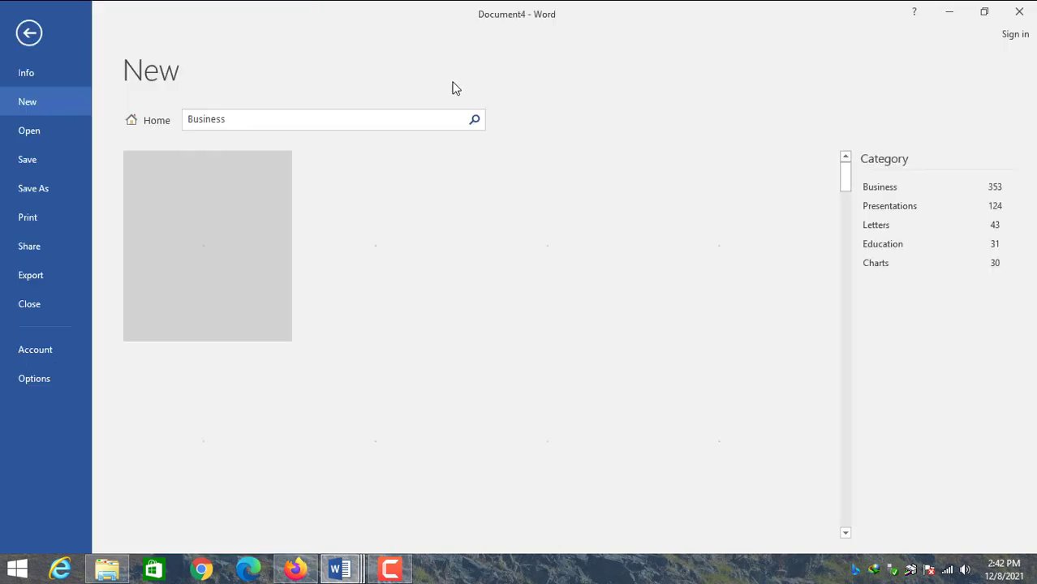
scroll(558, 183, down, 1)
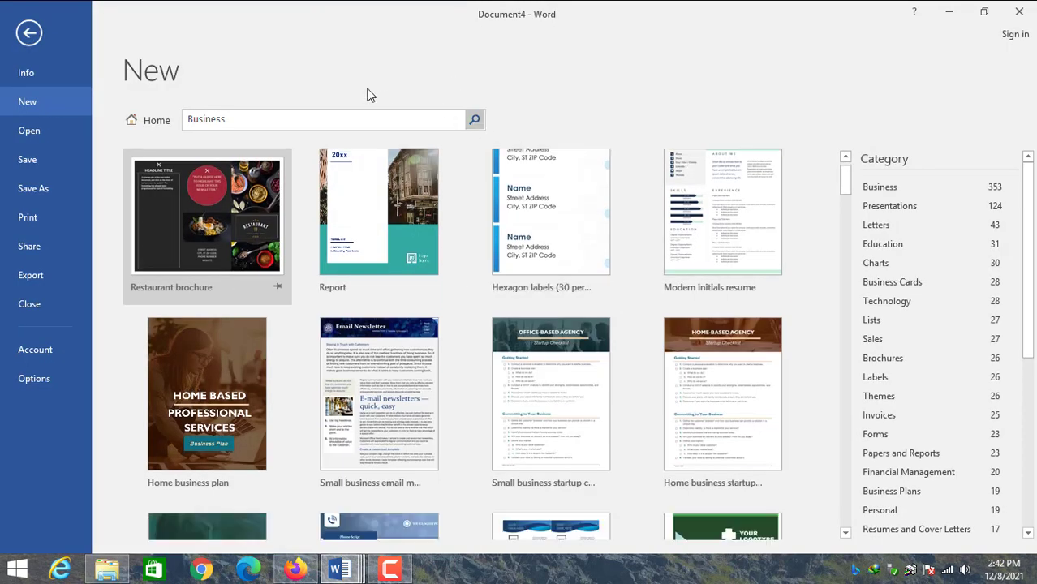
scroll(249, 217, down, 3)
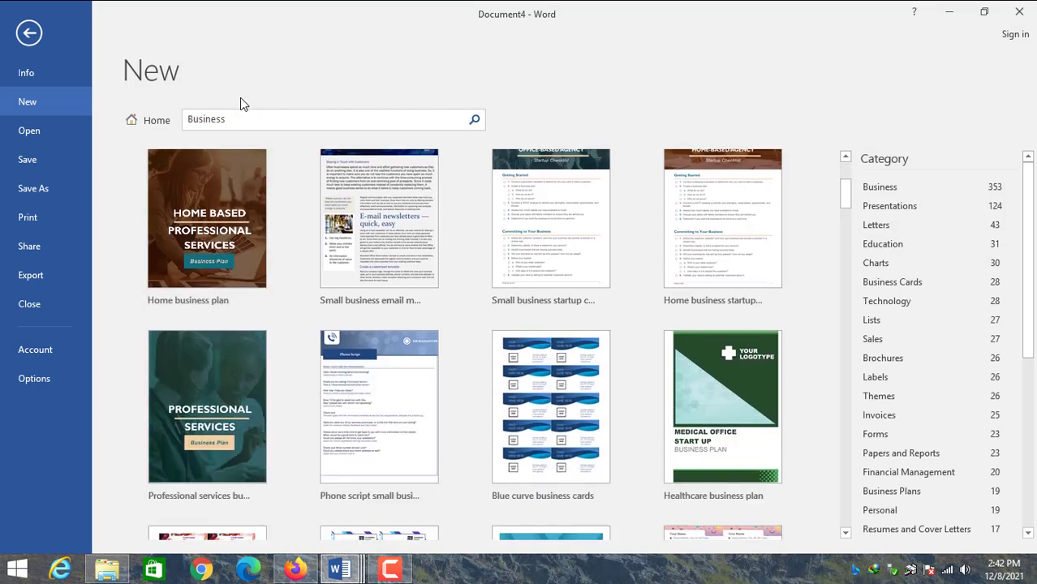
scroll(178, 88, down, 4)
click(28, 33)
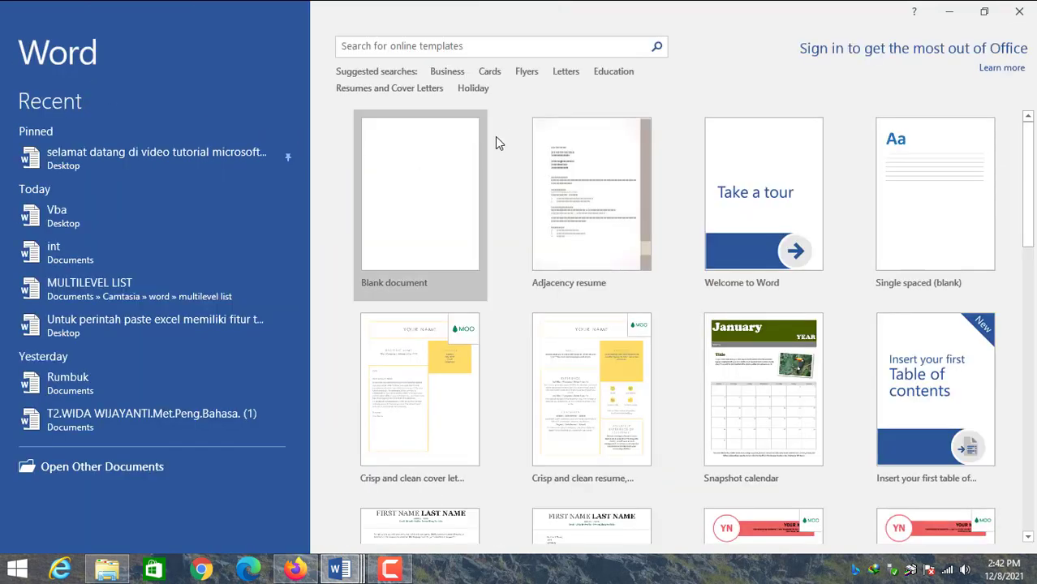
click(490, 73)
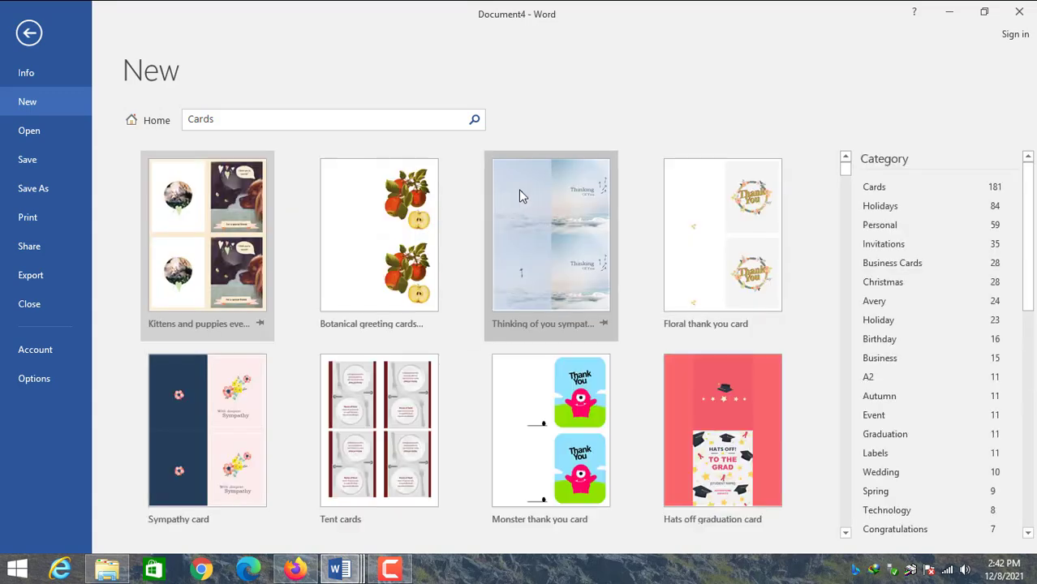
scroll(662, 224, down, 2)
click(29, 32)
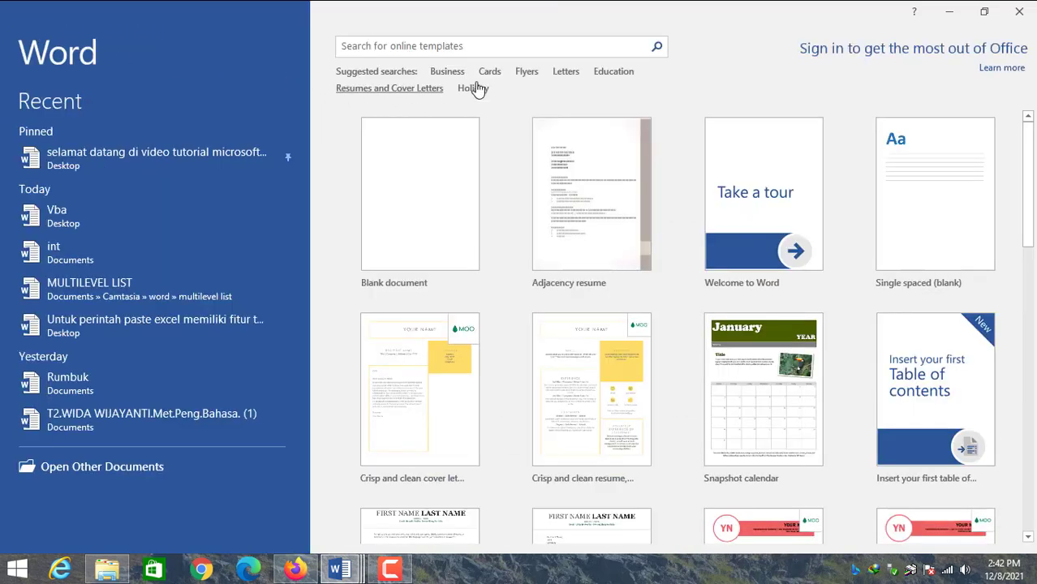
click(525, 75)
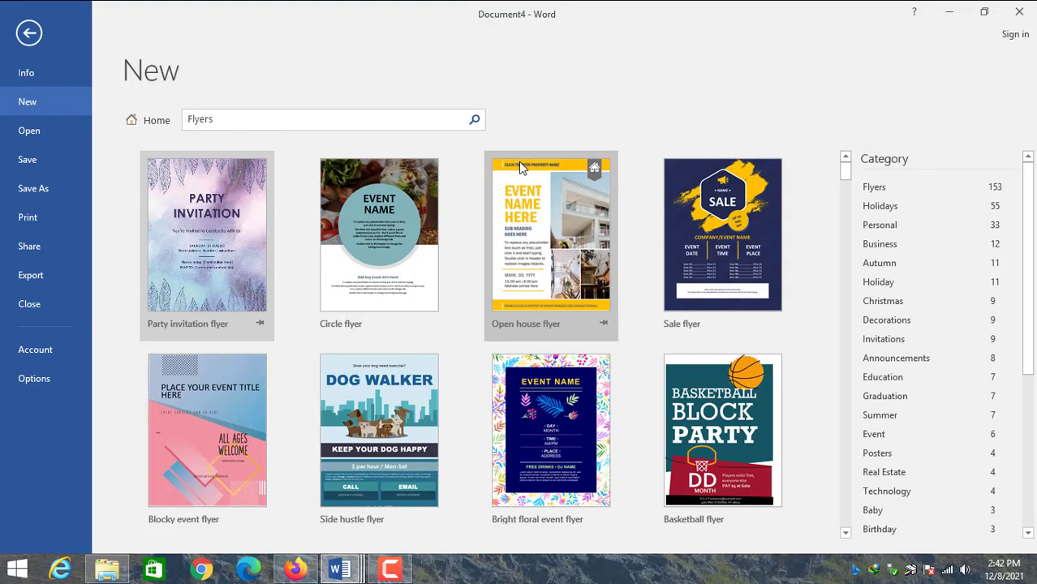
click(34, 36)
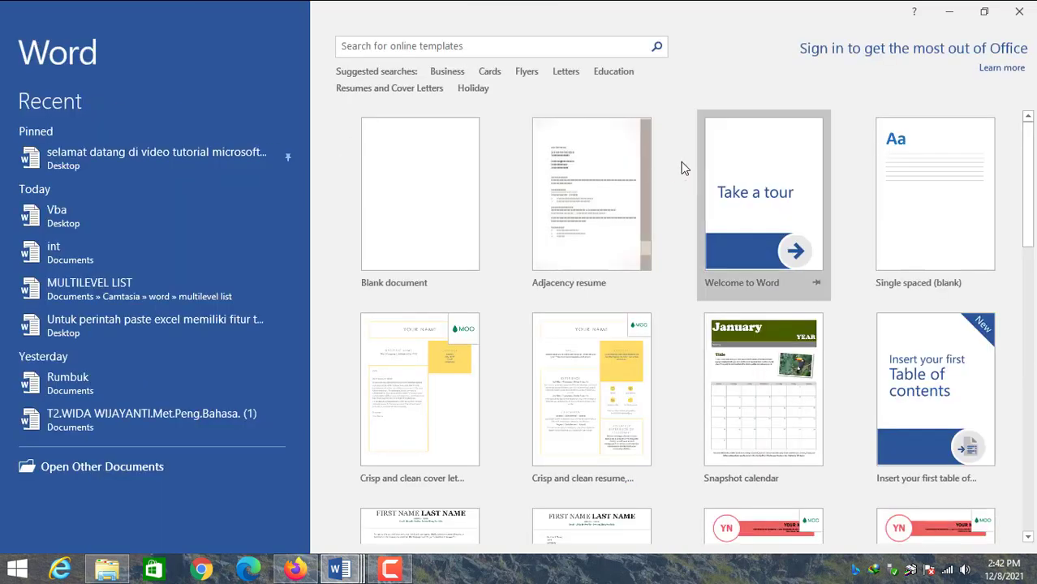
Create a new blank document, Document2, and view its File Info page.
click(423, 184)
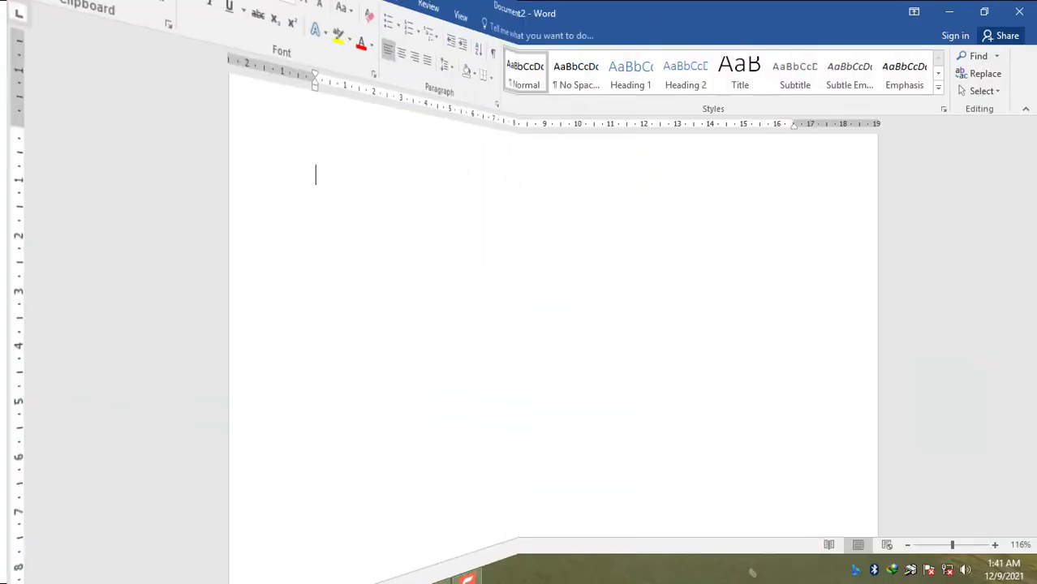
click(20, 36)
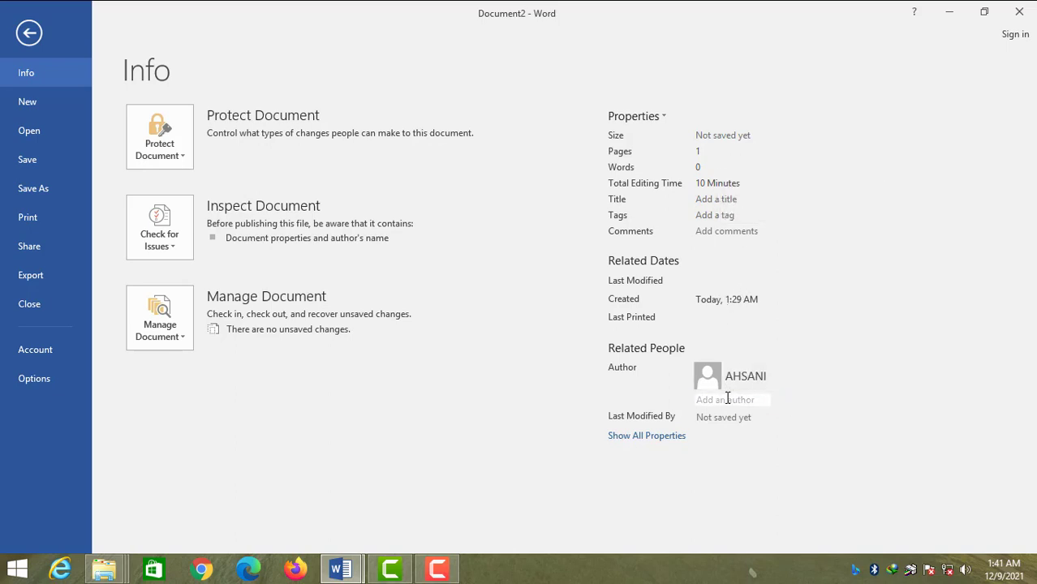
Browse the New, Open, Export and Share backstage pages, then open Word Options.
mouse_move(723, 381)
click(47, 104)
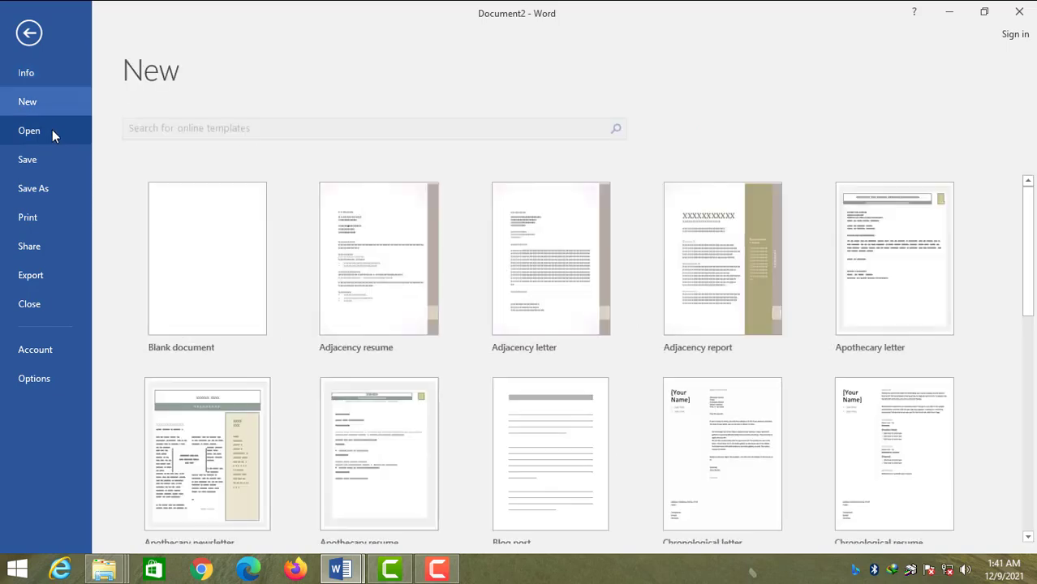
click(52, 130)
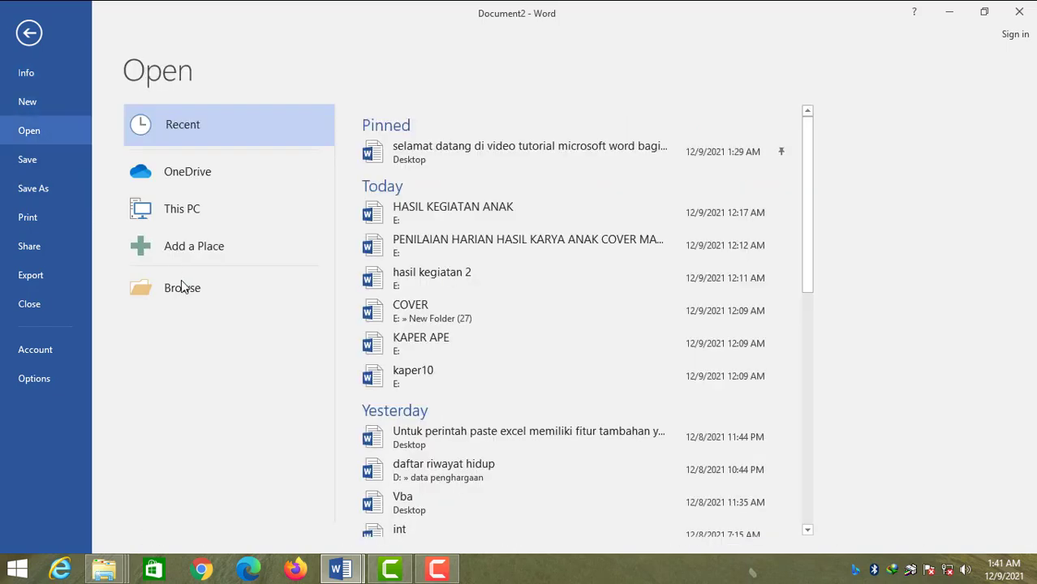
click(62, 276)
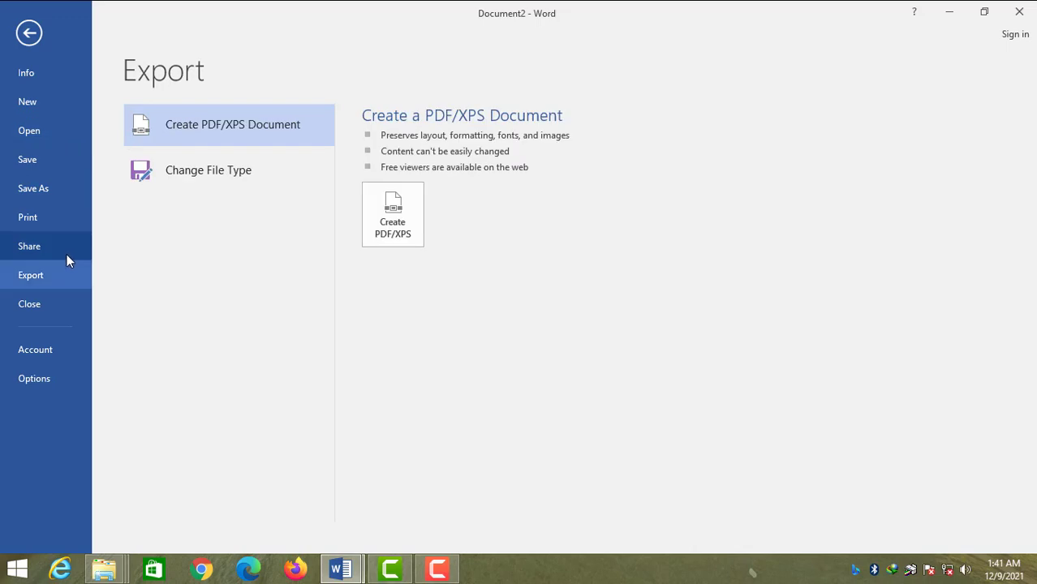
click(68, 248)
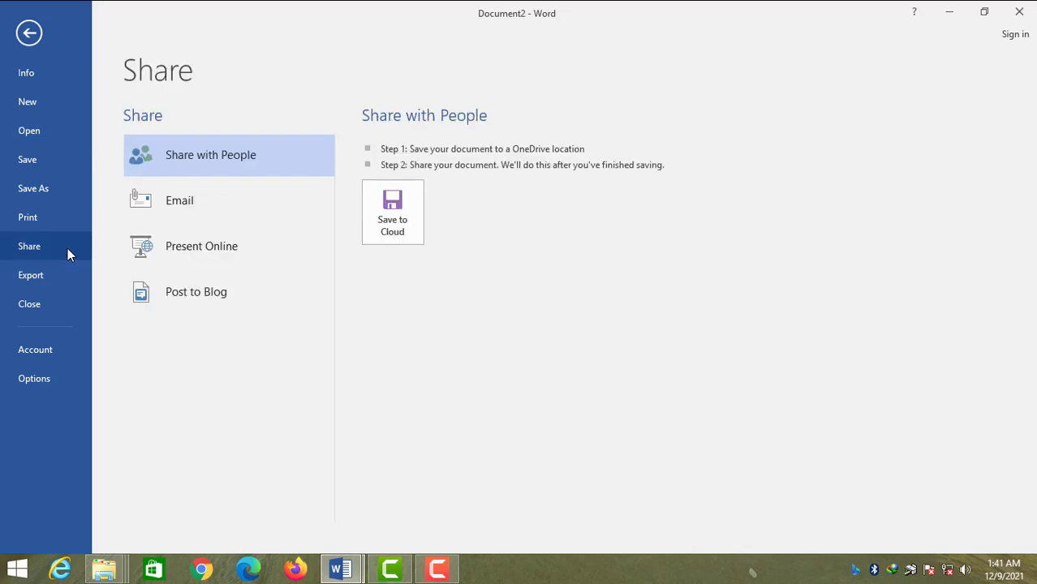
click(62, 386)
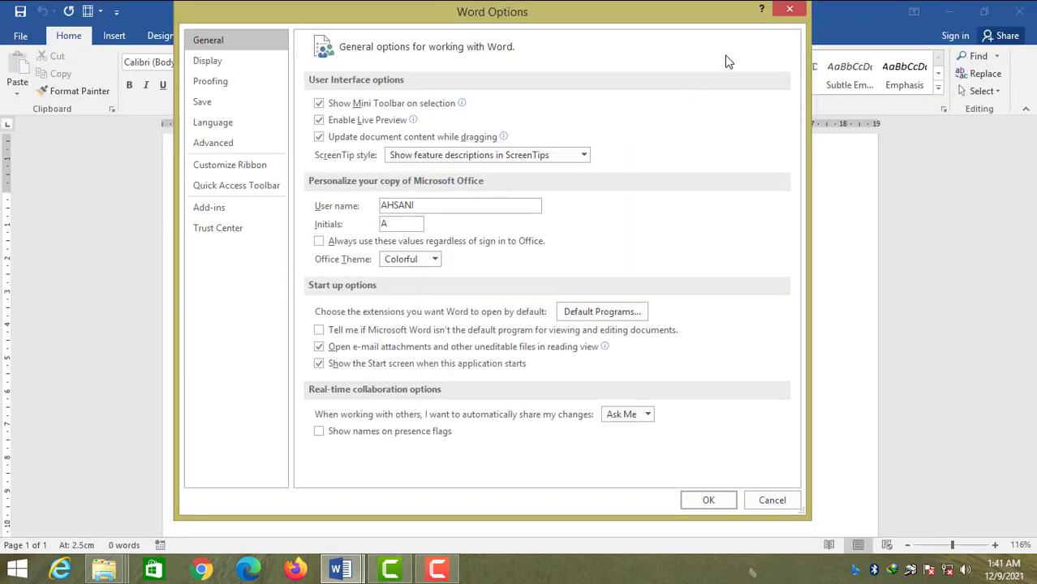
Close the Word Options dialog to return to blank Document2.
click(786, 17)
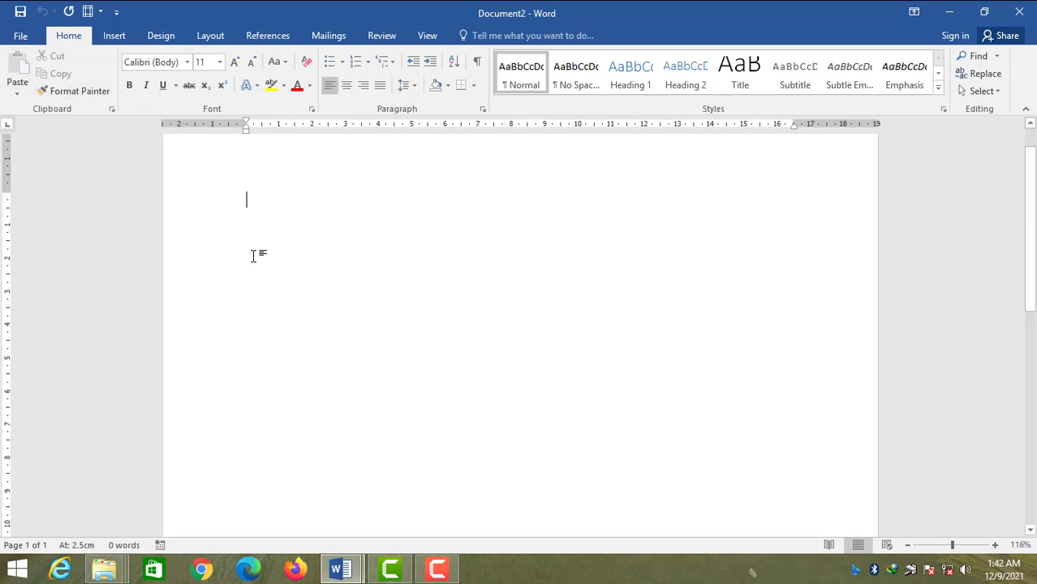
Switch the ribbon to the Insert tab.
click(106, 42)
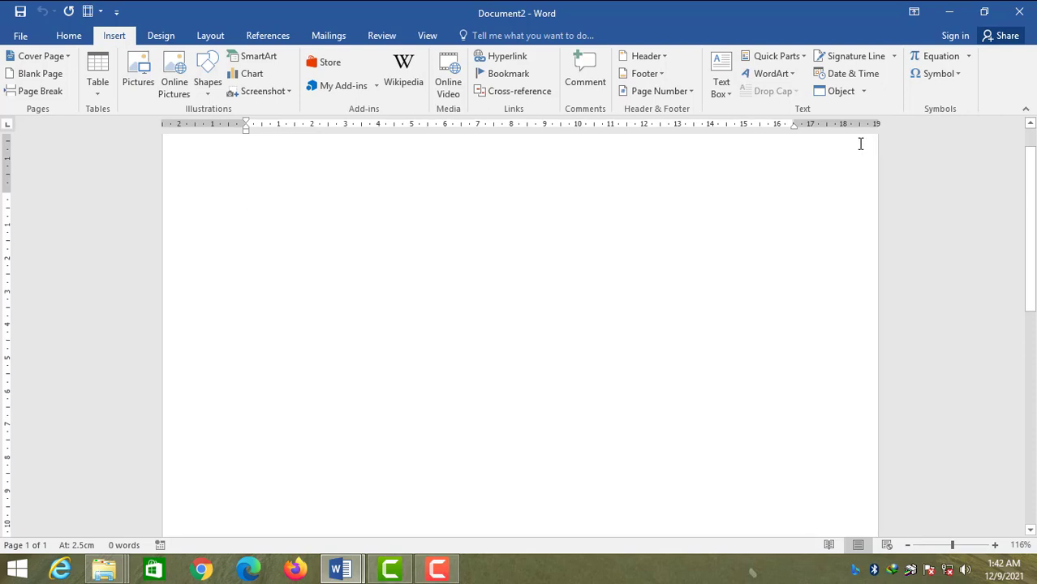
Look at the Design tab commands, then switch to the Layout tab.
click(160, 35)
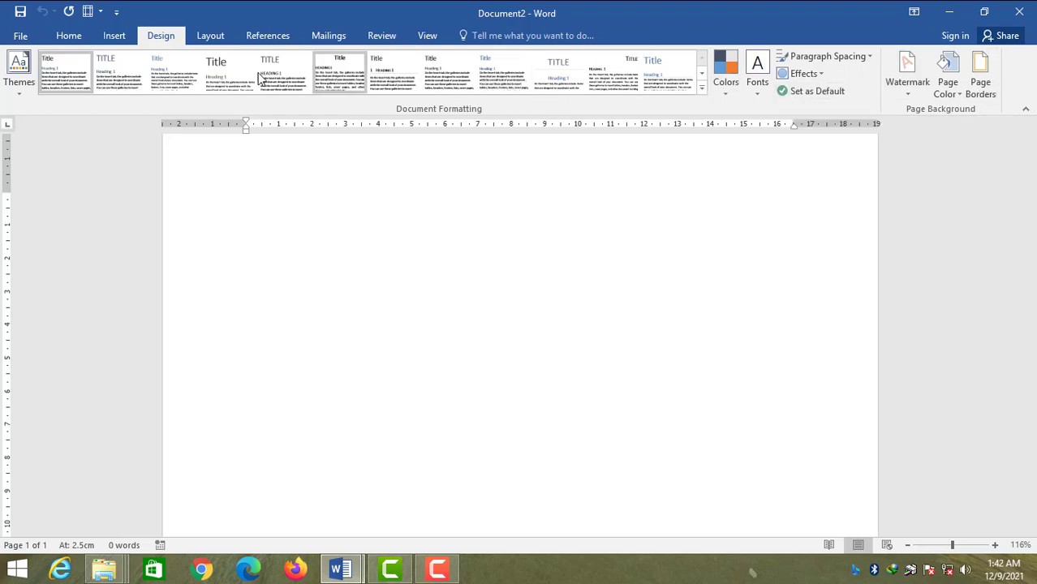
click(205, 37)
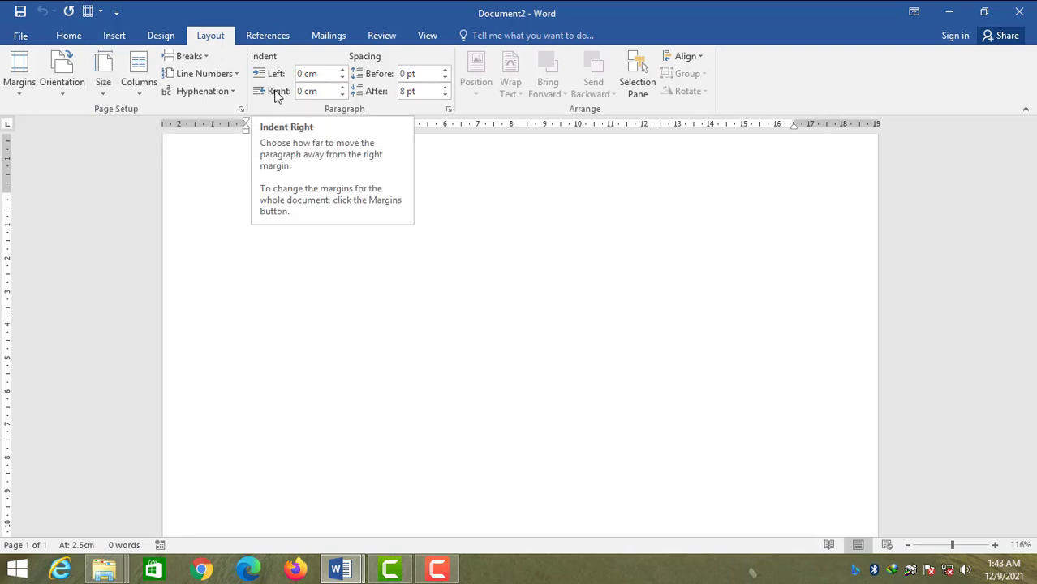
View the References tab, then switch to the Mailings tab.
click(270, 37)
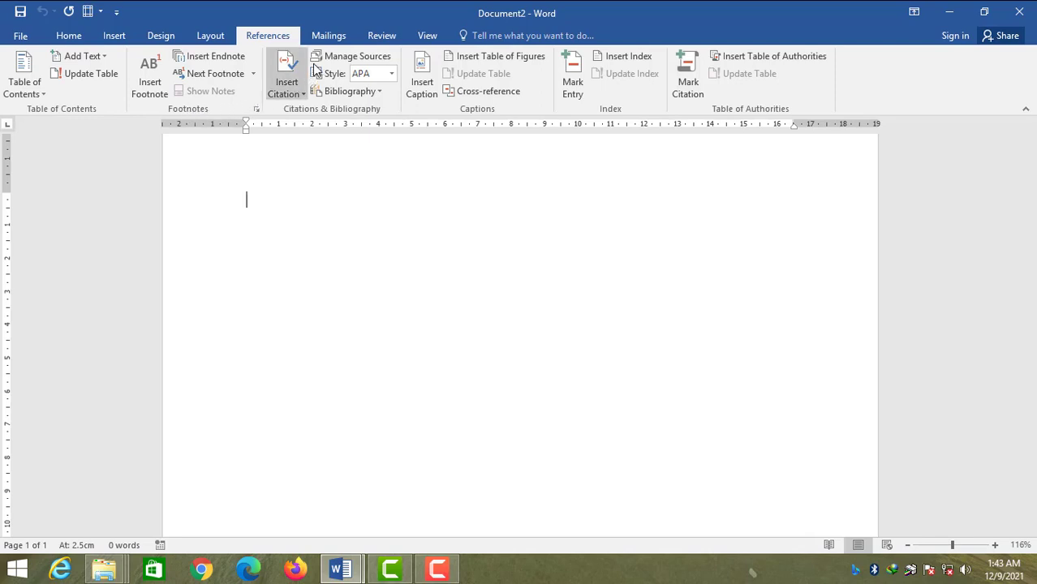
click(335, 38)
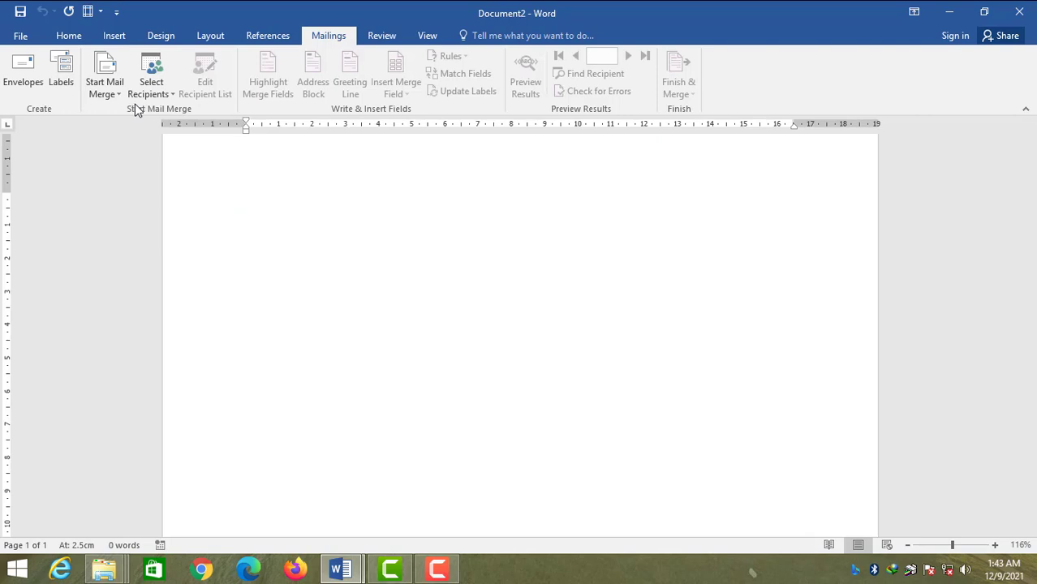
Show the View tab commands and open the Tell Me search box.
click(427, 36)
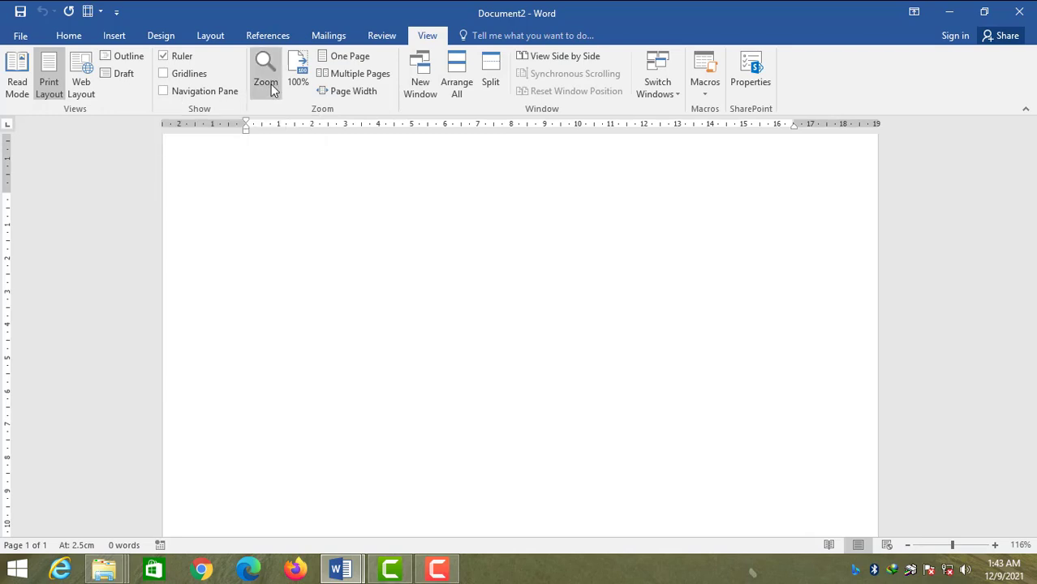
click(497, 33)
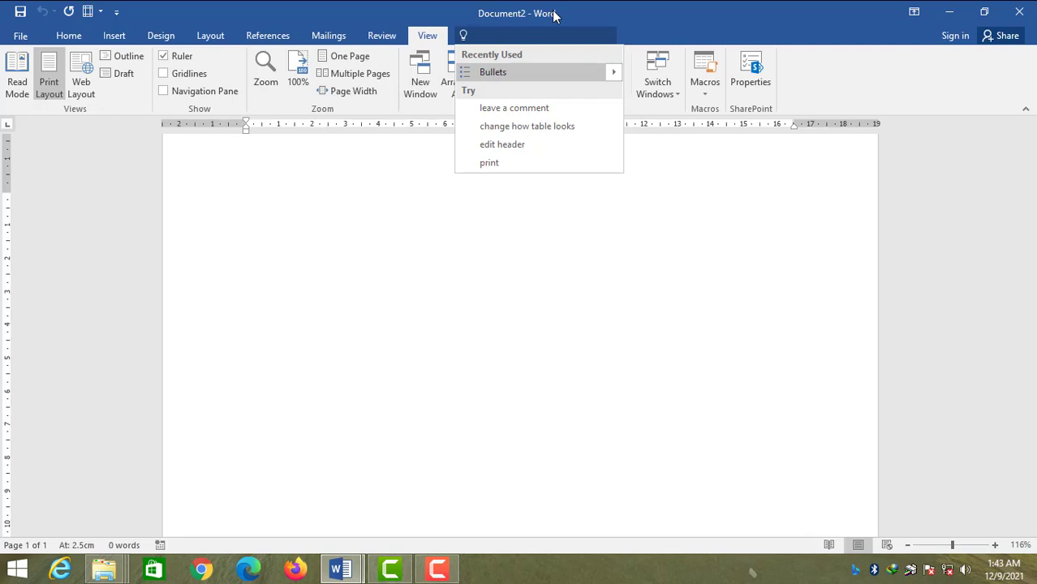
Search Tell Me for 'symbol', then 'numbering', browse the Numbering results, and dismiss them.
text(sy)
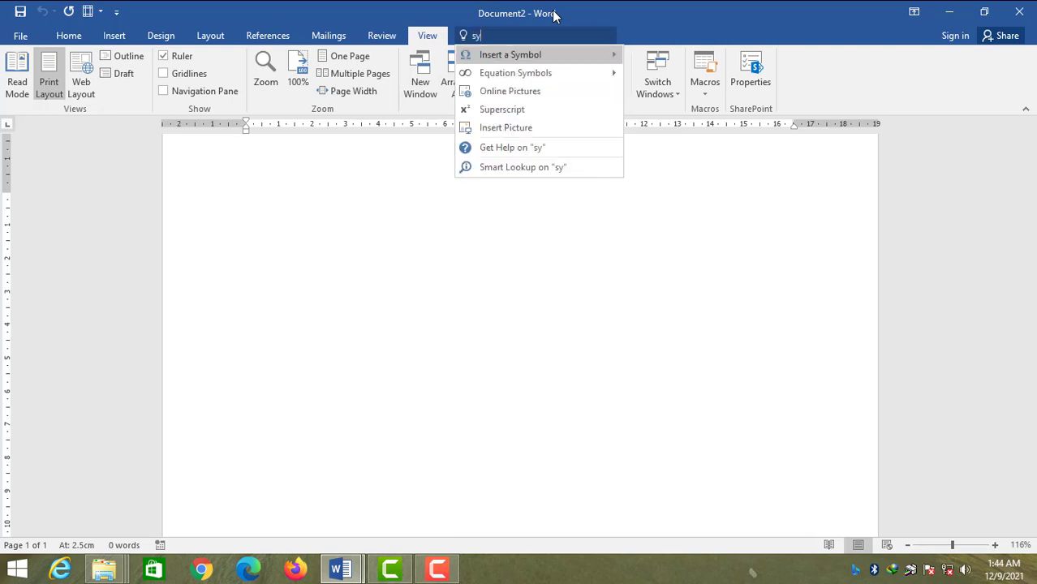
text(mbol)
mouse_move(528, 52)
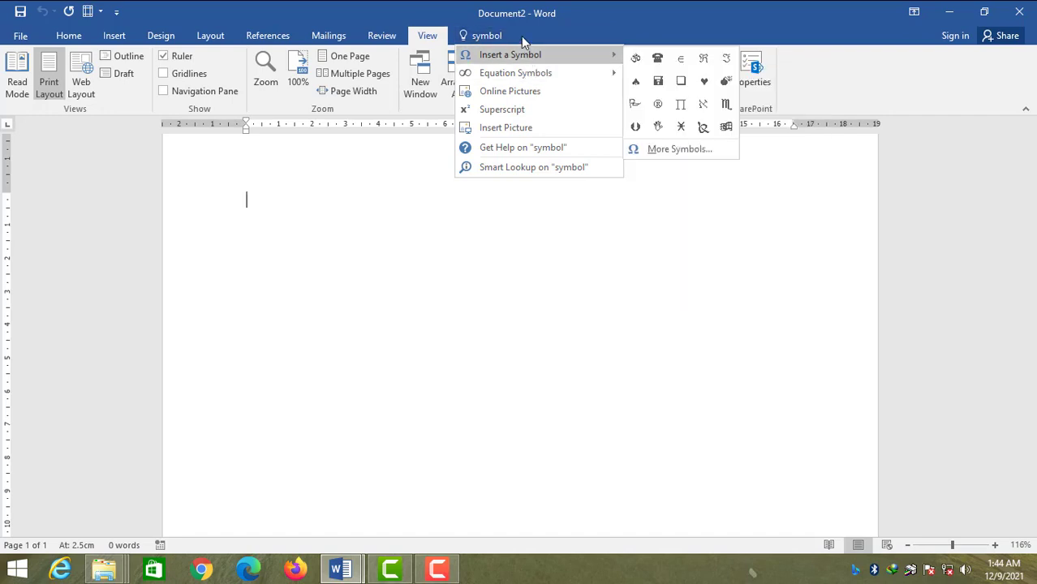
click(520, 35)
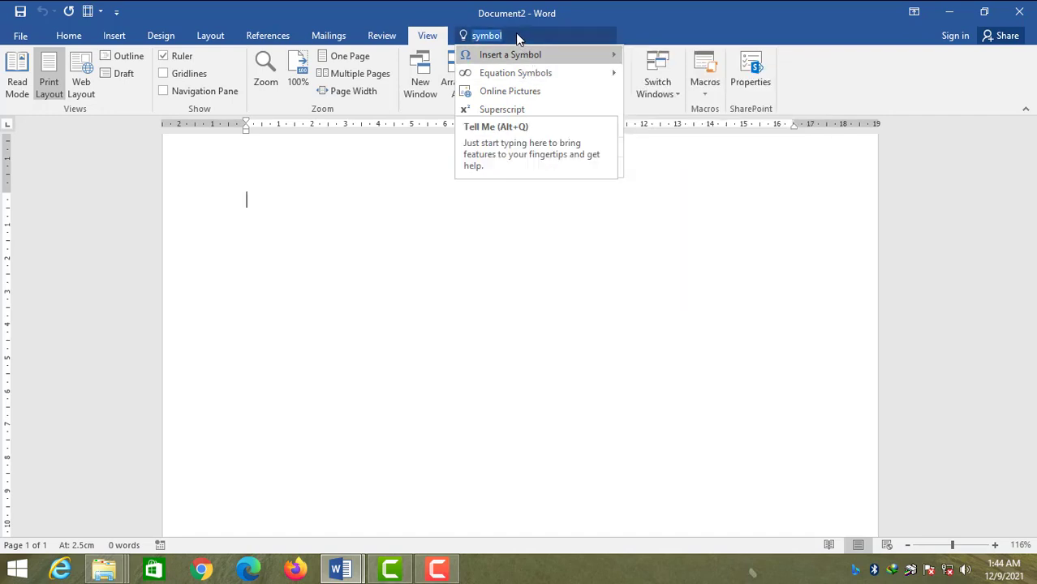
text(numbering)
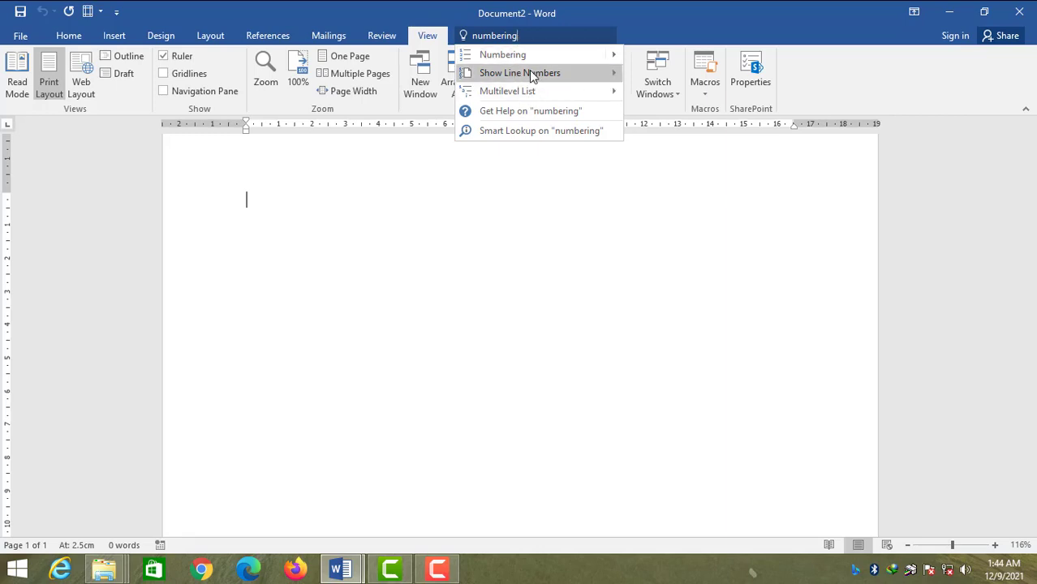
mouse_move(535, 72)
mouse_move(573, 60)
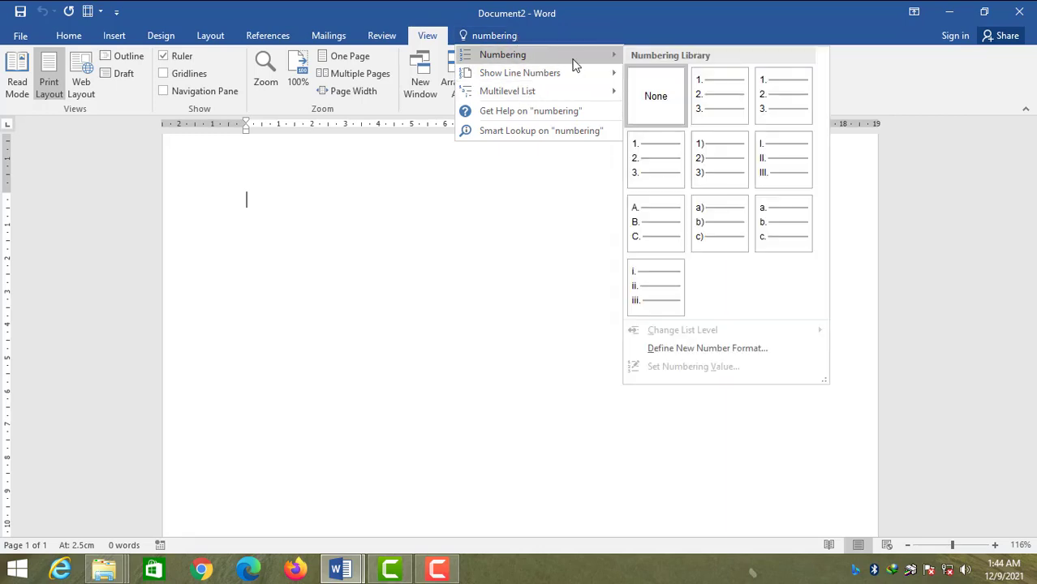
click(706, 15)
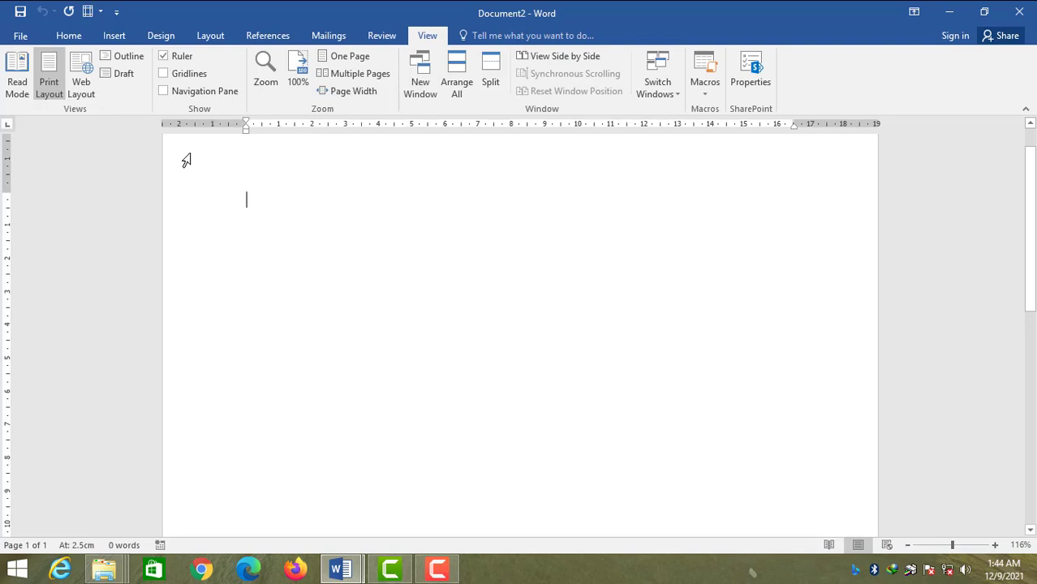
Revisit the Insert and Layout tabs, then open the Ribbon Display Options menu.
click(113, 38)
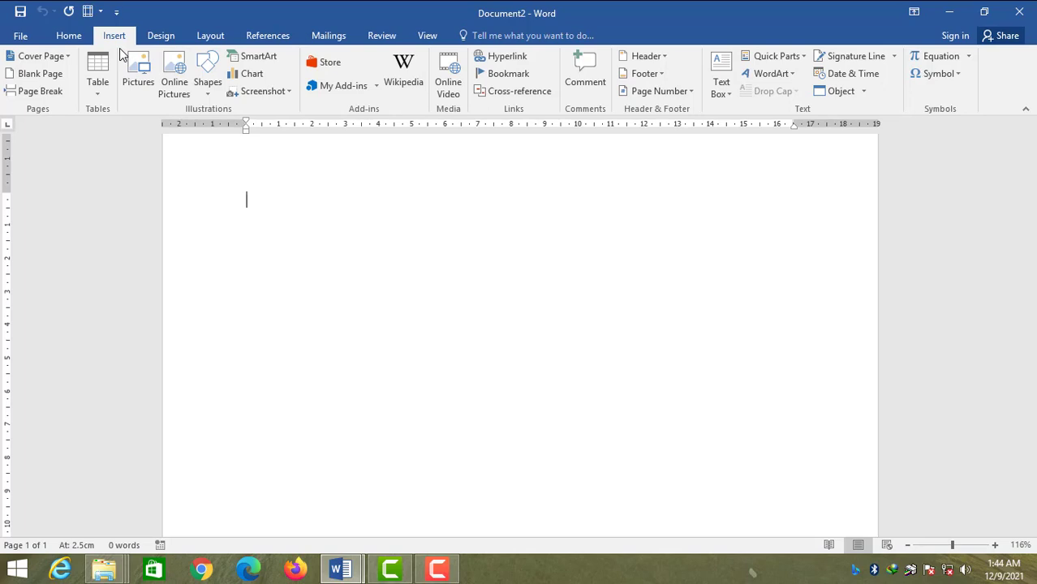
click(210, 36)
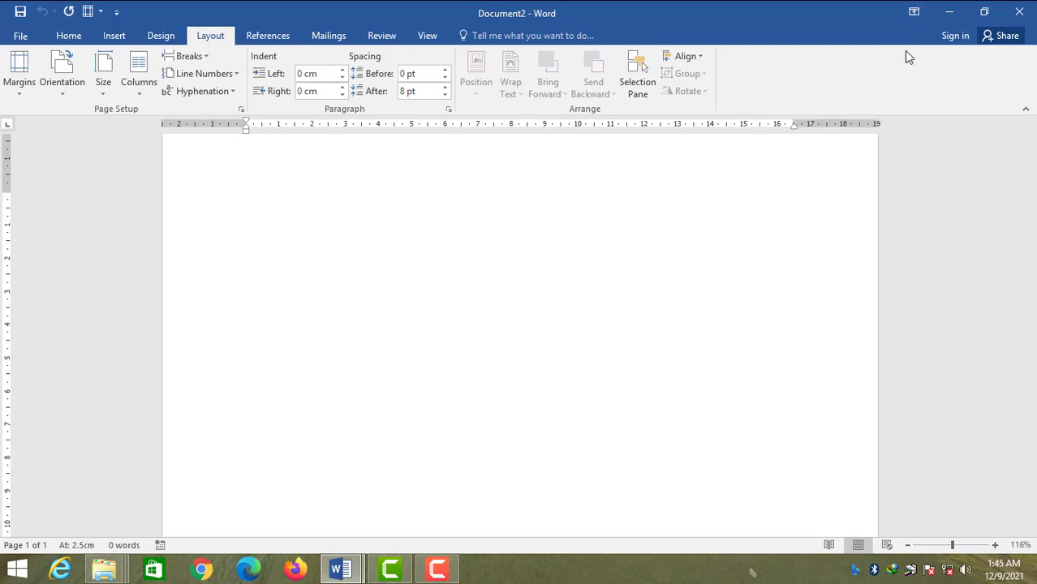
click(914, 11)
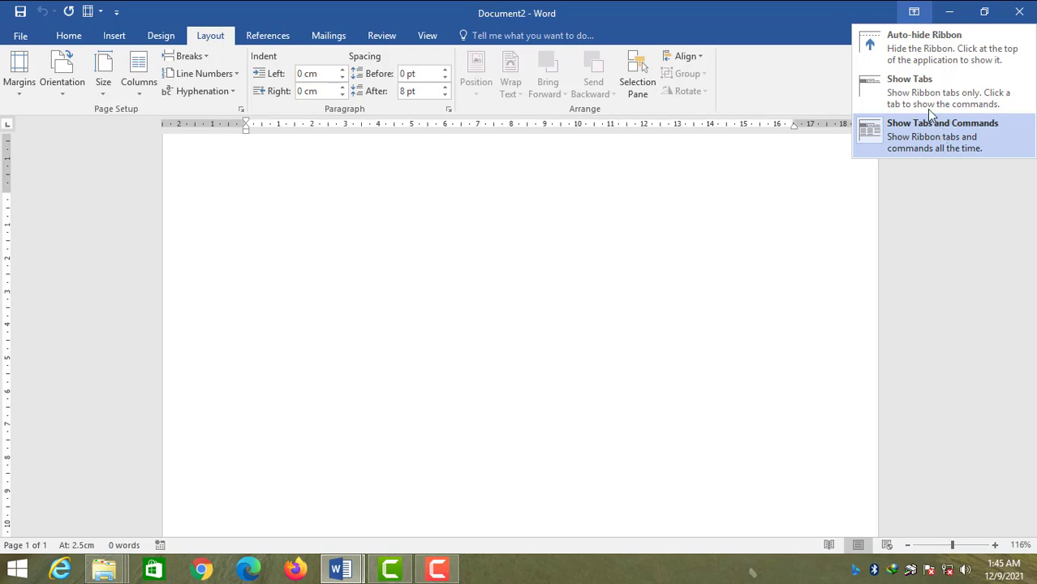
click(734, 14)
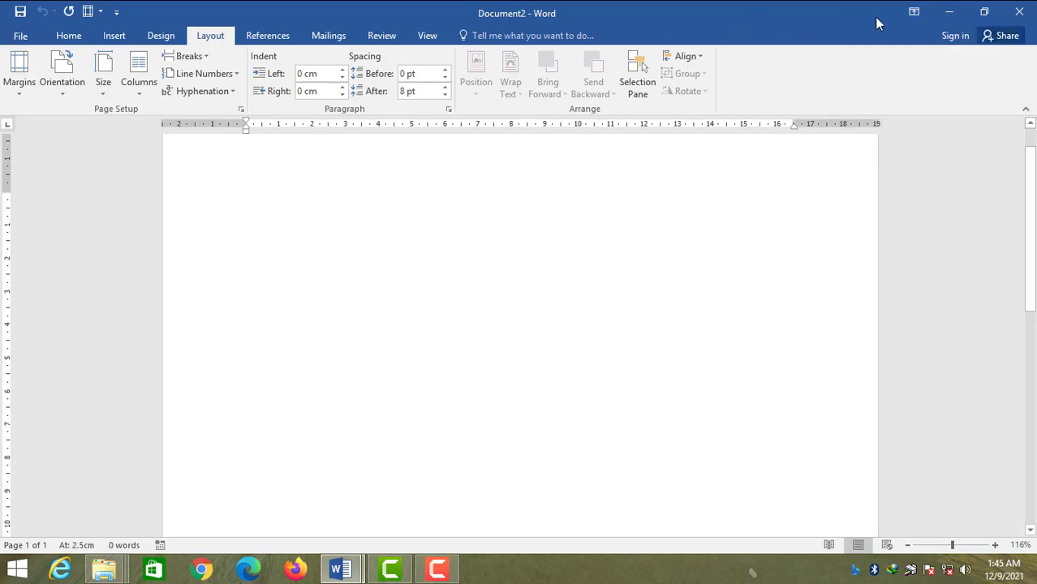
click(914, 11)
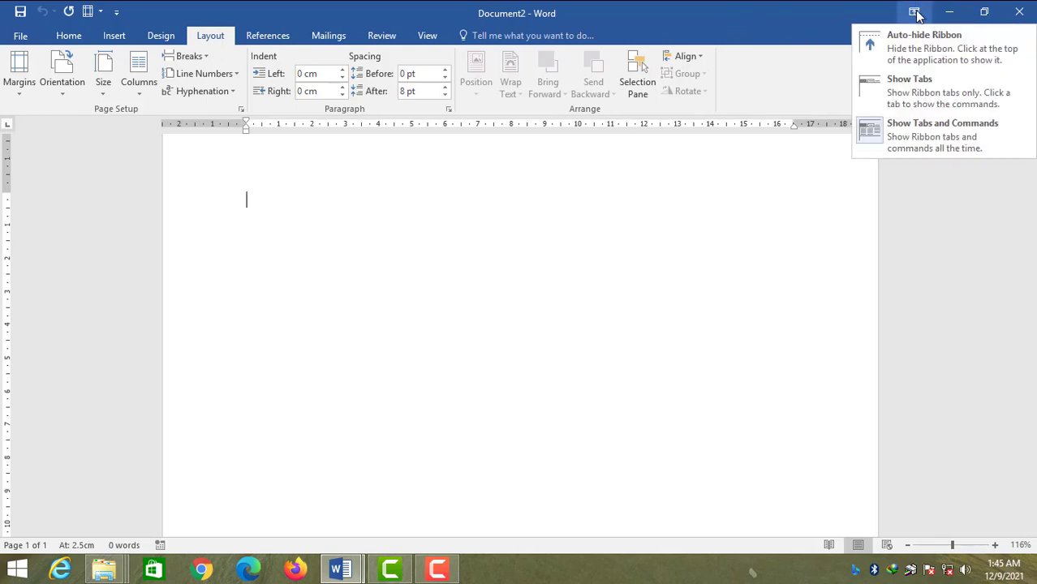
click(931, 49)
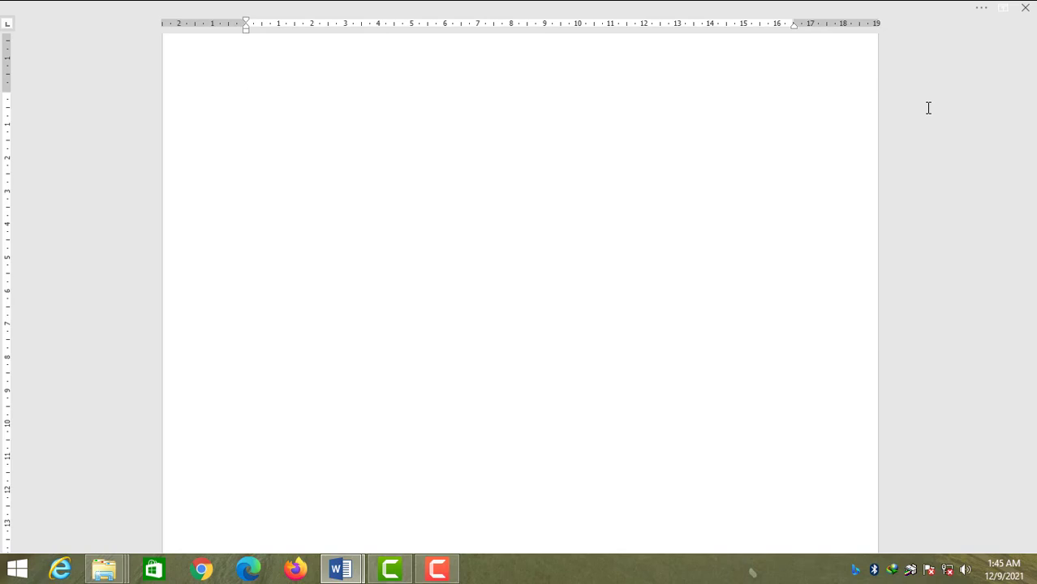
mouse_move(871, 12)
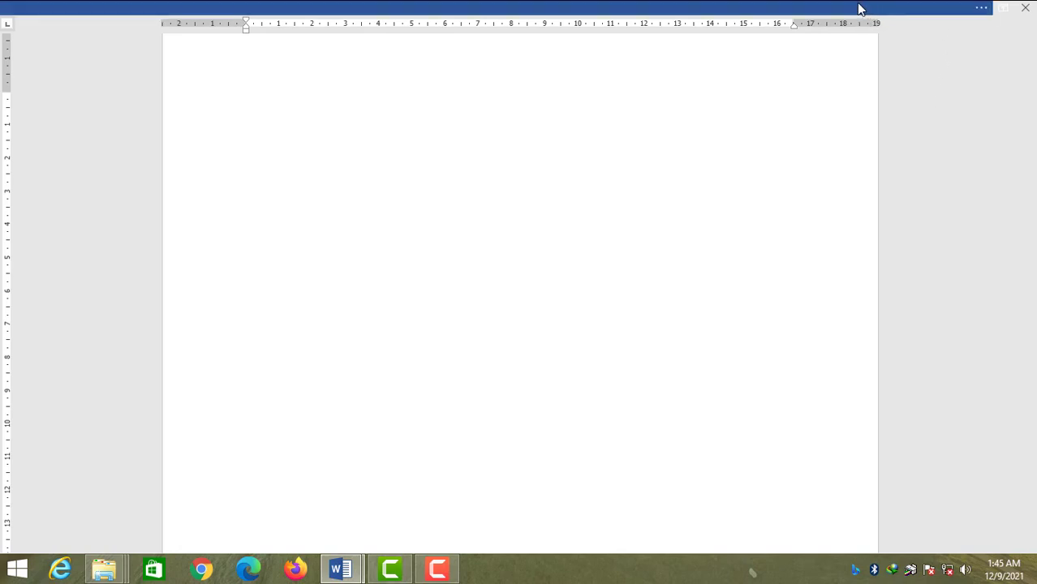
click(860, 8)
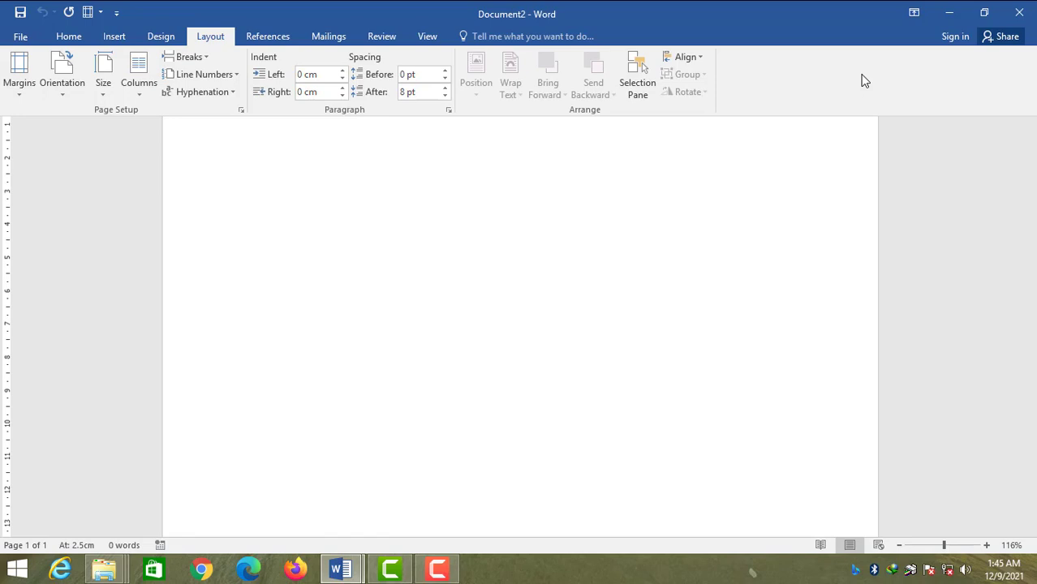
click(914, 12)
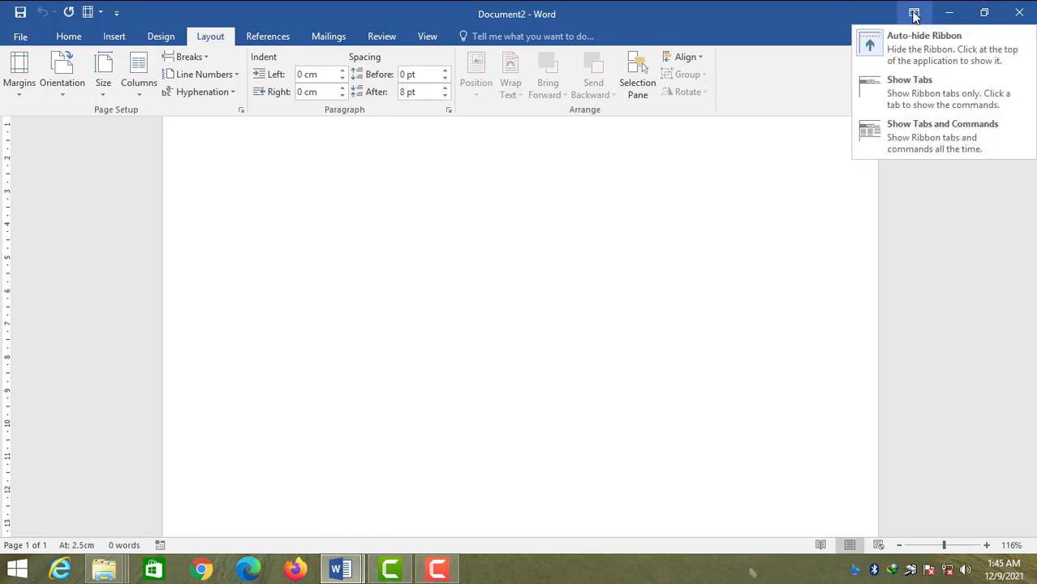
click(907, 89)
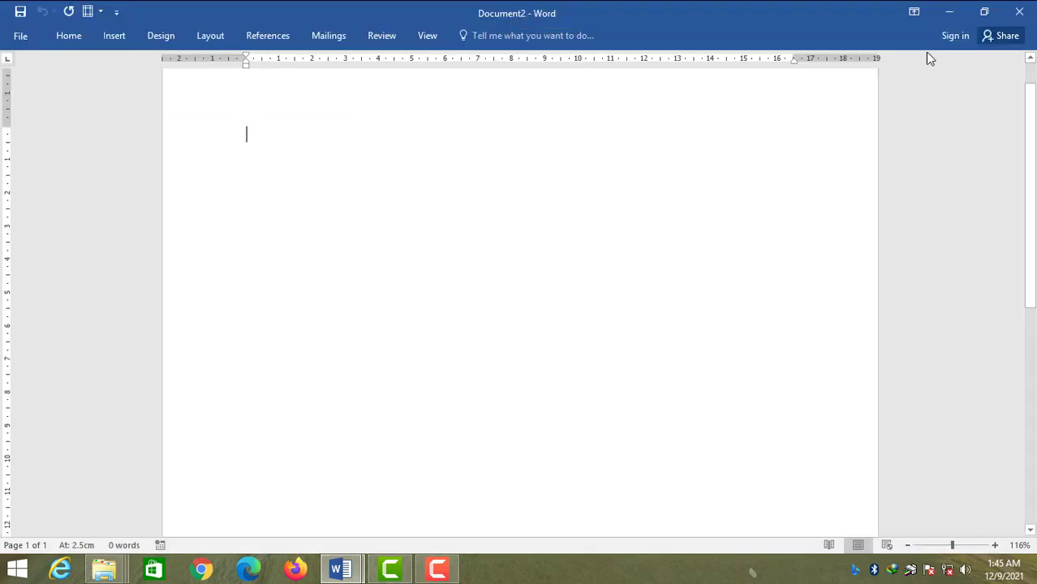
click(915, 13)
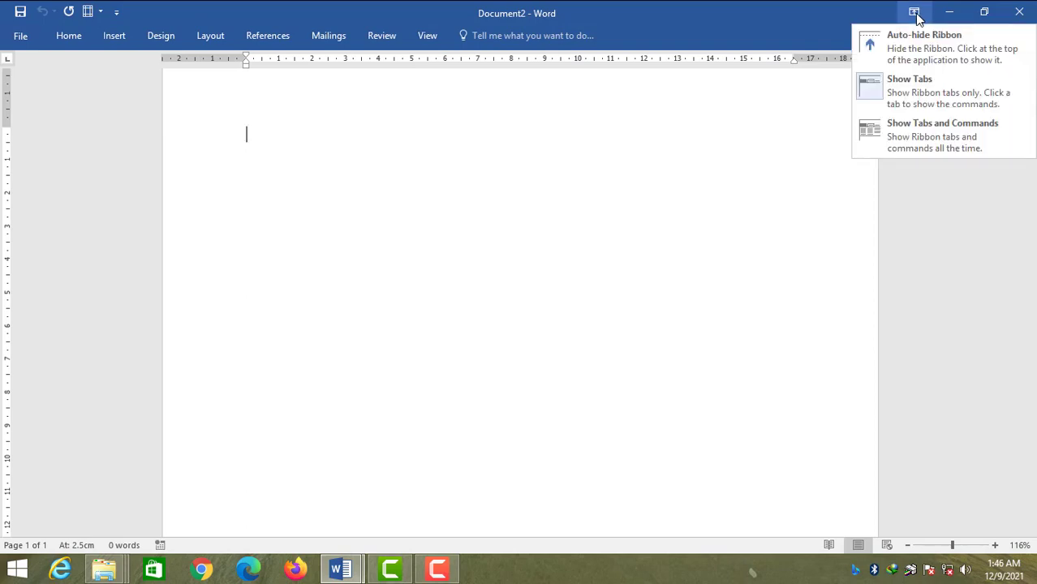
click(917, 128)
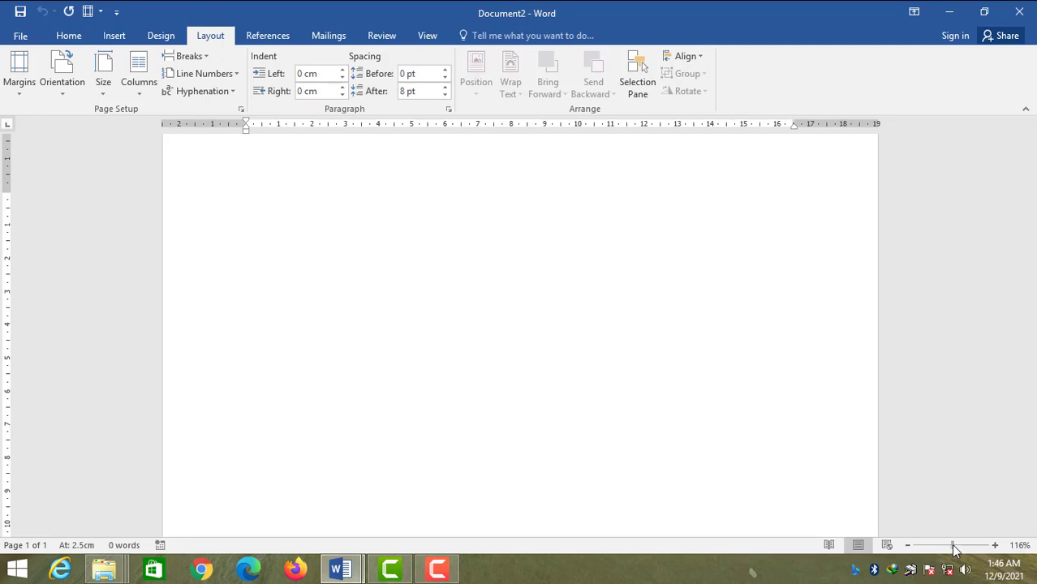
Zoom the blank Document2 out from 116% to 100% using the status-bar slider.
drag(954, 546, 954, 552)
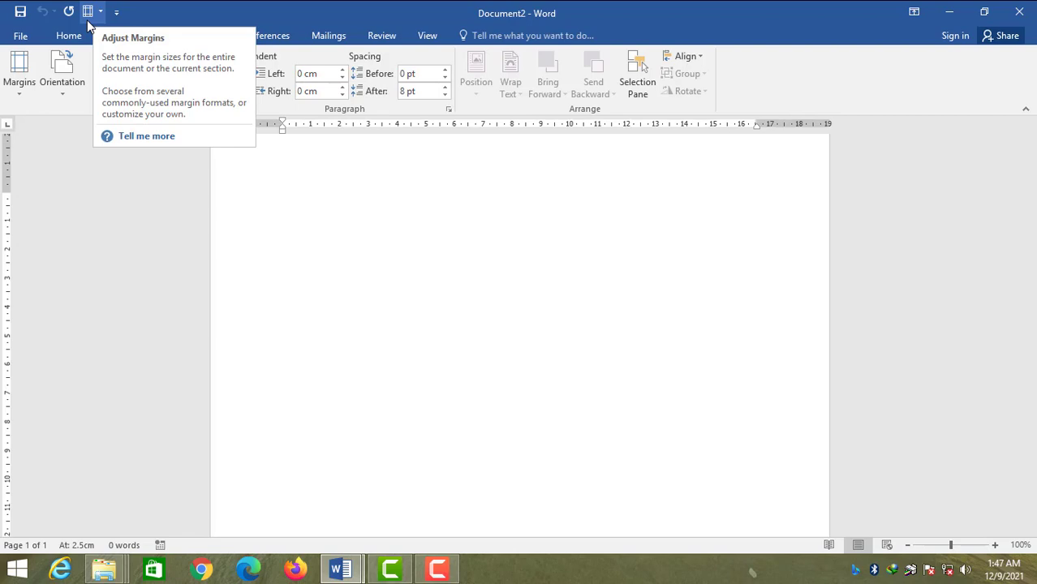
Add the Layout tab's Orientation command to the Quick Access Toolbar, then switch to Document1.
right_click(59, 81)
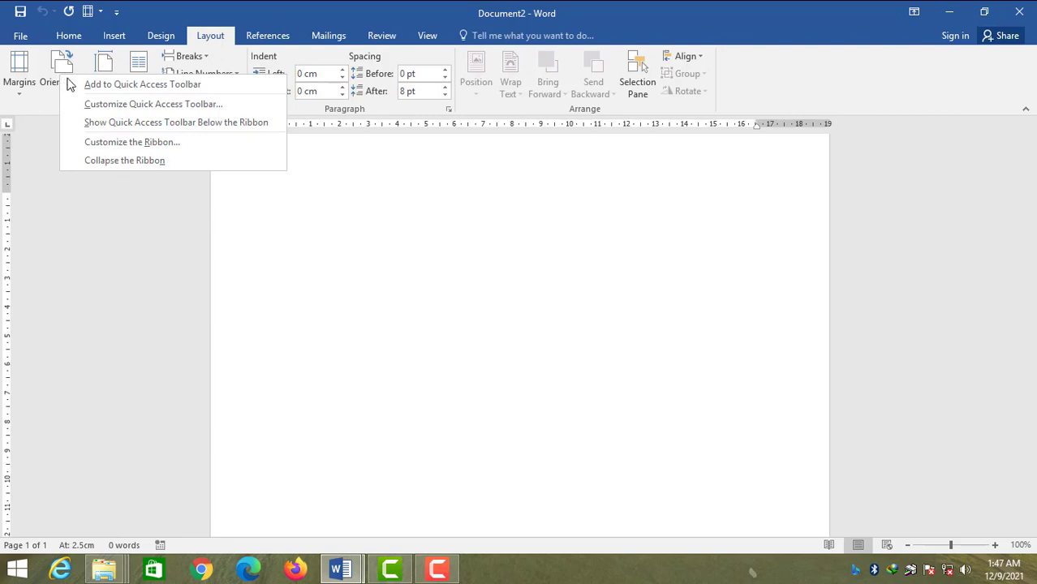
click(150, 86)
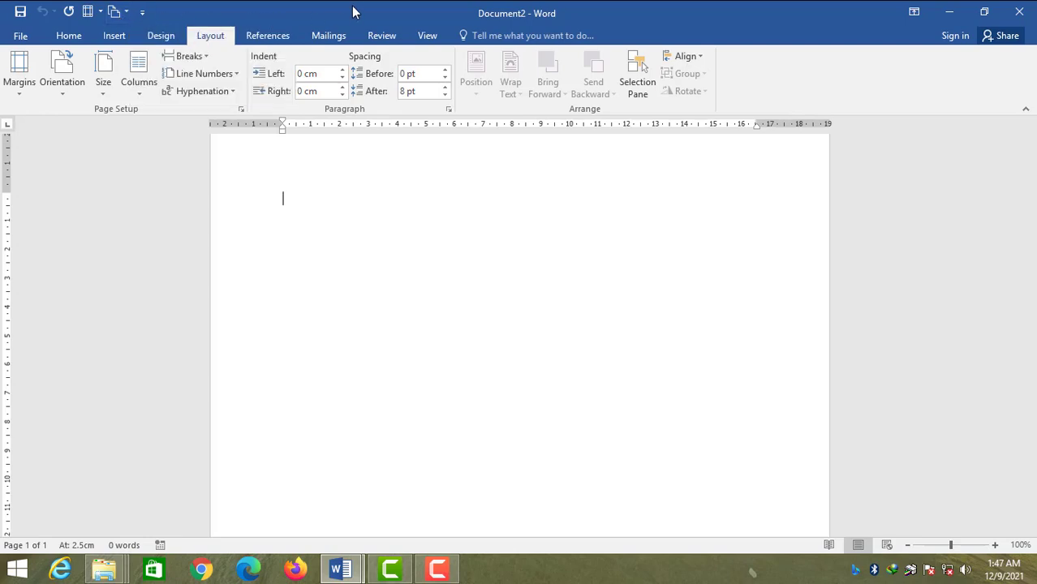
key(alt+Tab)
key(alt+Tab)
key(alt+Tab)
key(alt+Tab)
key(alt+Tab)
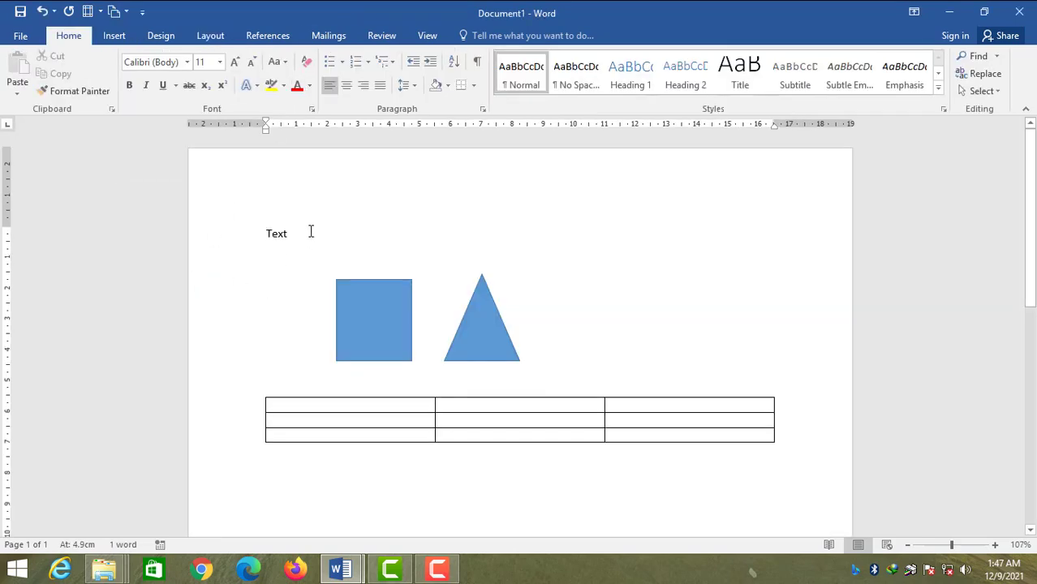
Remove bold from the word 'Text' and select the blue square to show its drawing-format commands.
drag(310, 232, 260, 231)
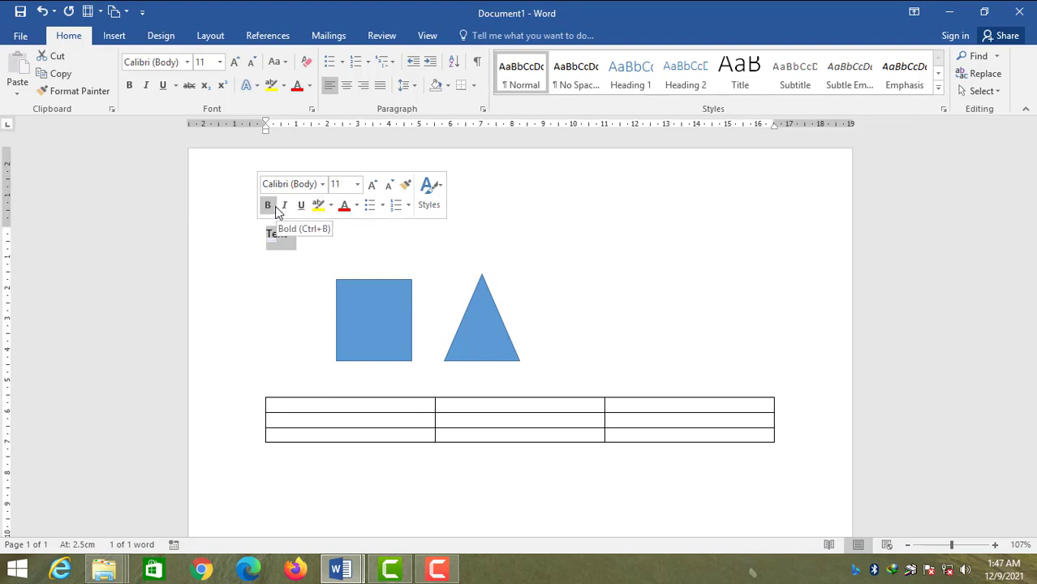
click(268, 205)
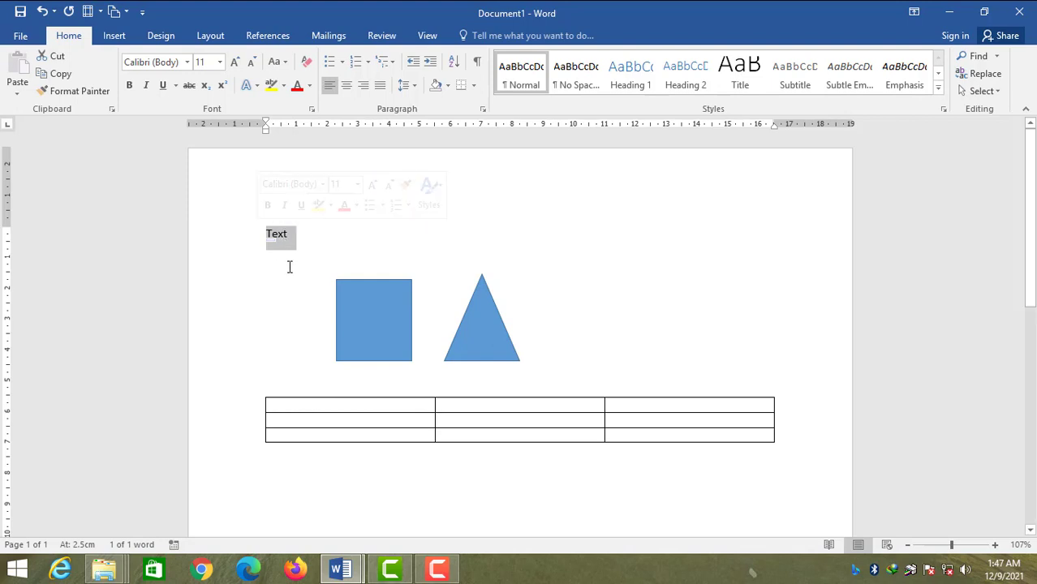
click(375, 300)
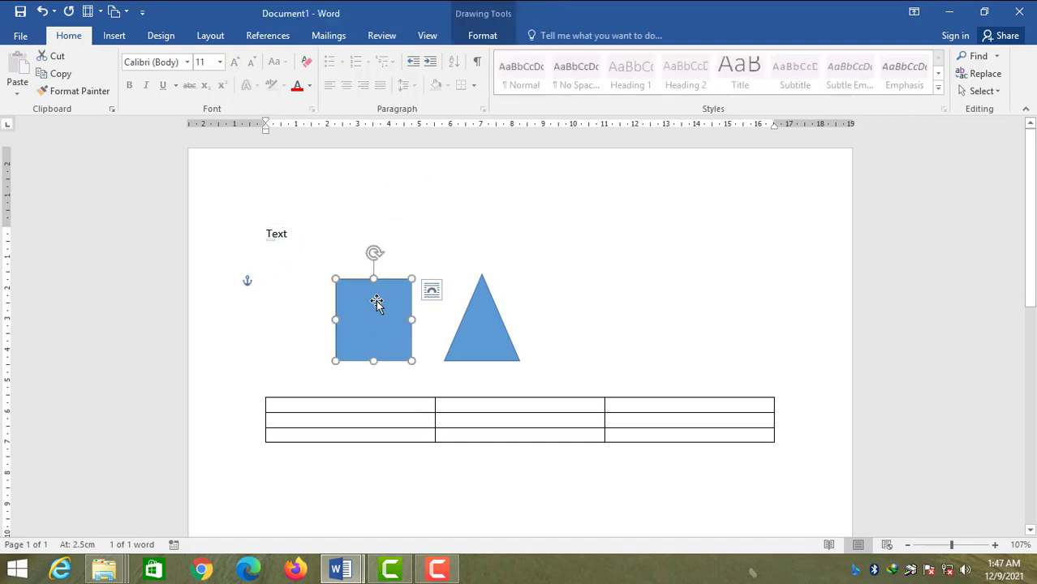
click(487, 39)
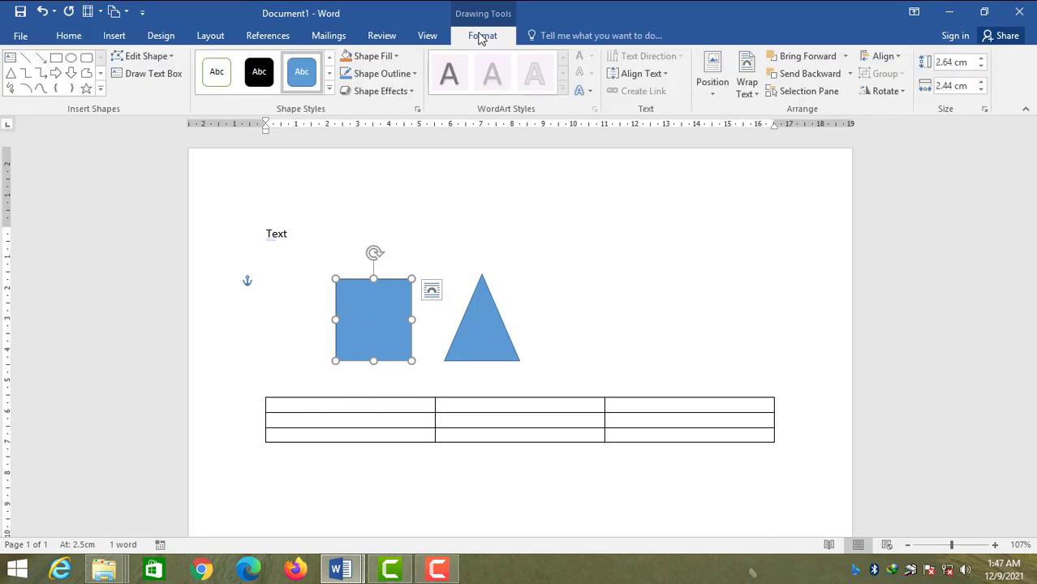
Select the three-column table to browse its Table Design and Layout tabs, then reselect and deselect the square.
click(258, 396)
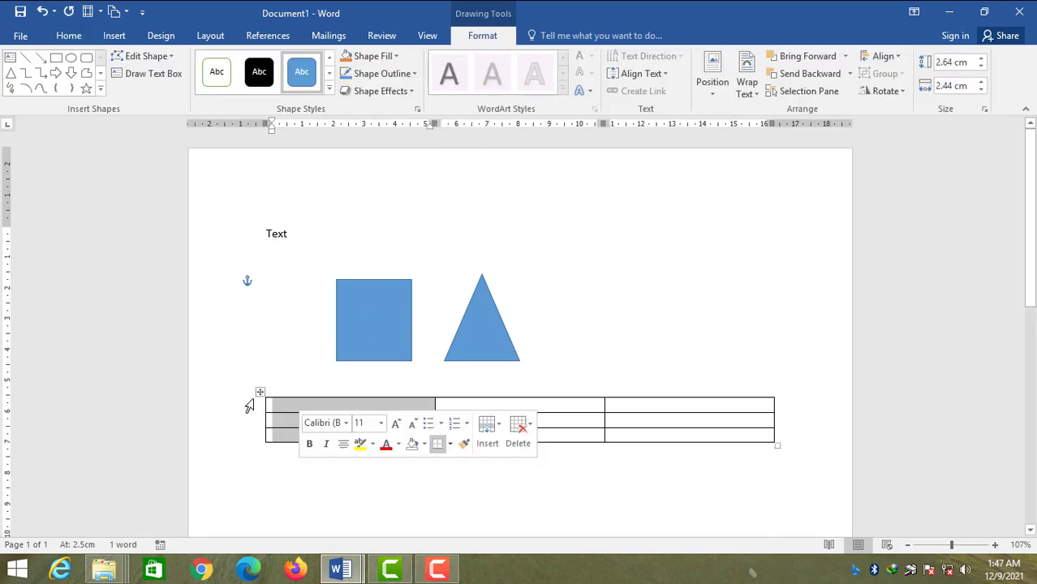
click(258, 395)
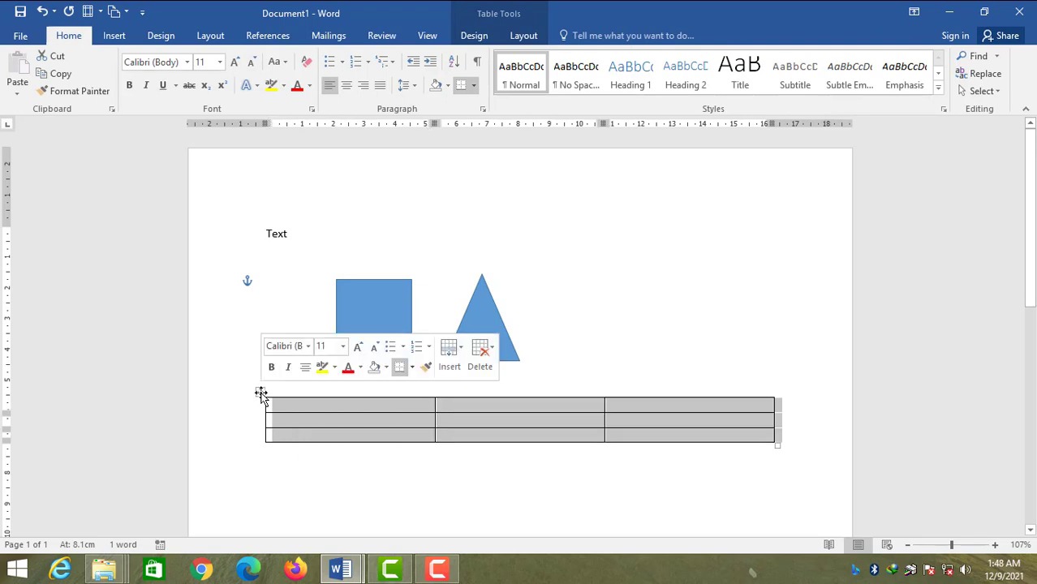
click(475, 36)
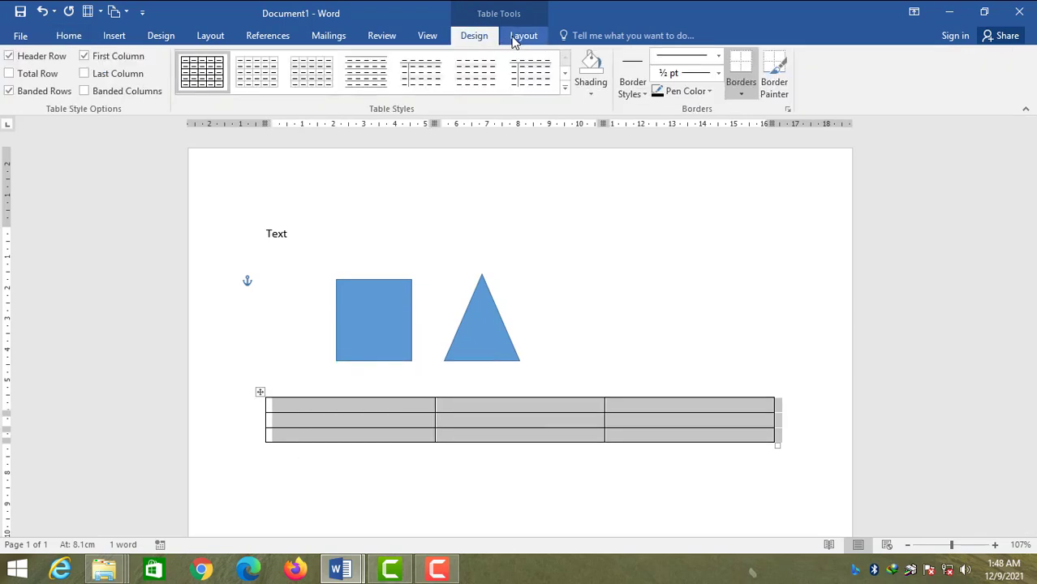
click(513, 38)
click(476, 38)
click(514, 38)
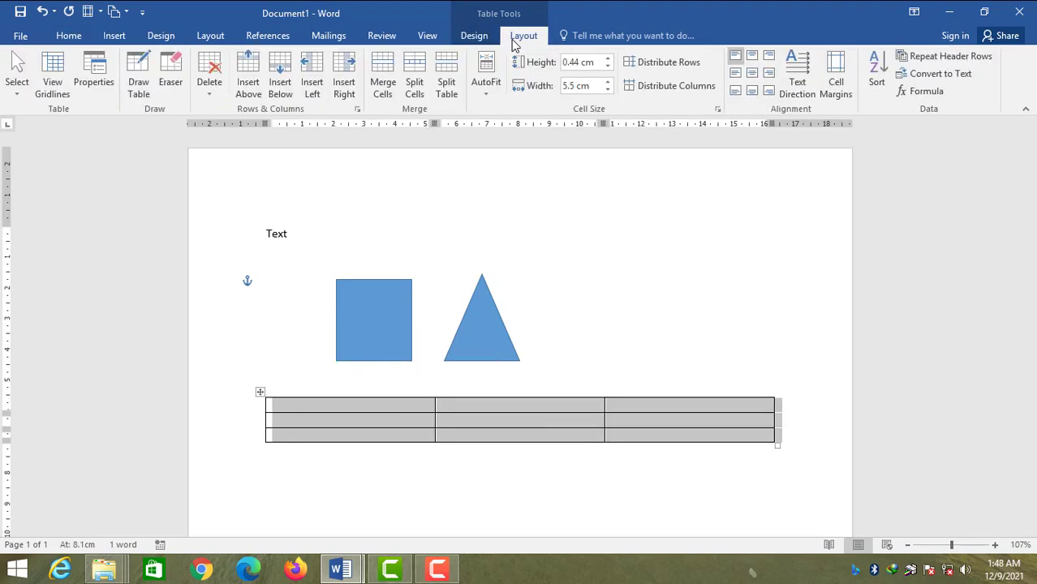
click(478, 39)
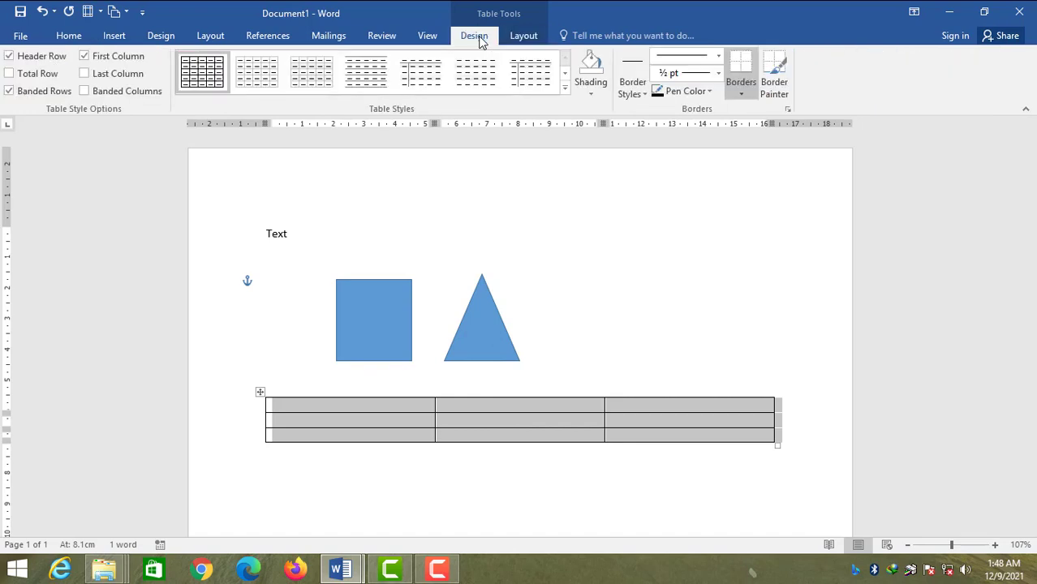
click(620, 235)
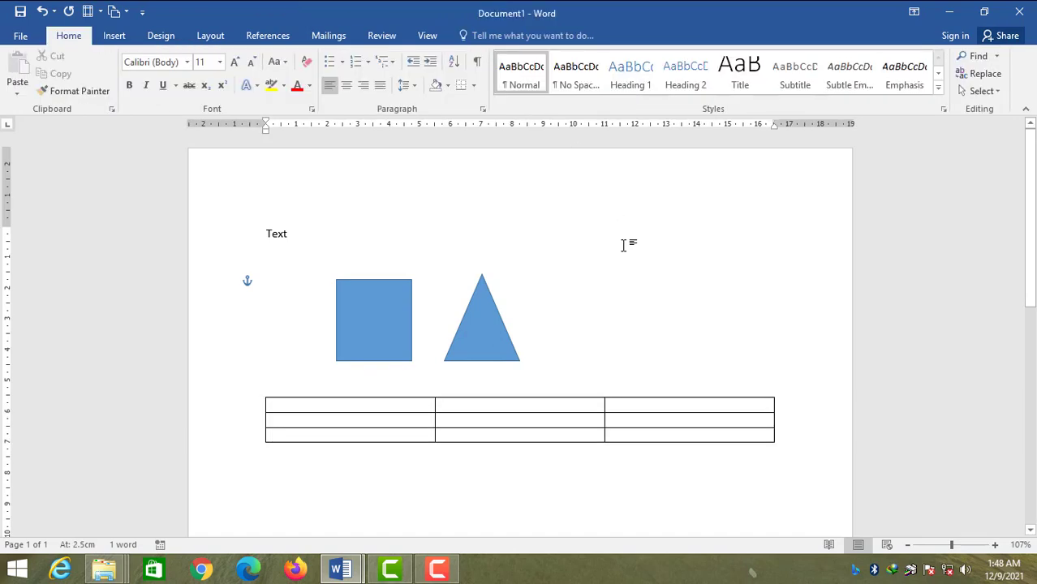
click(396, 318)
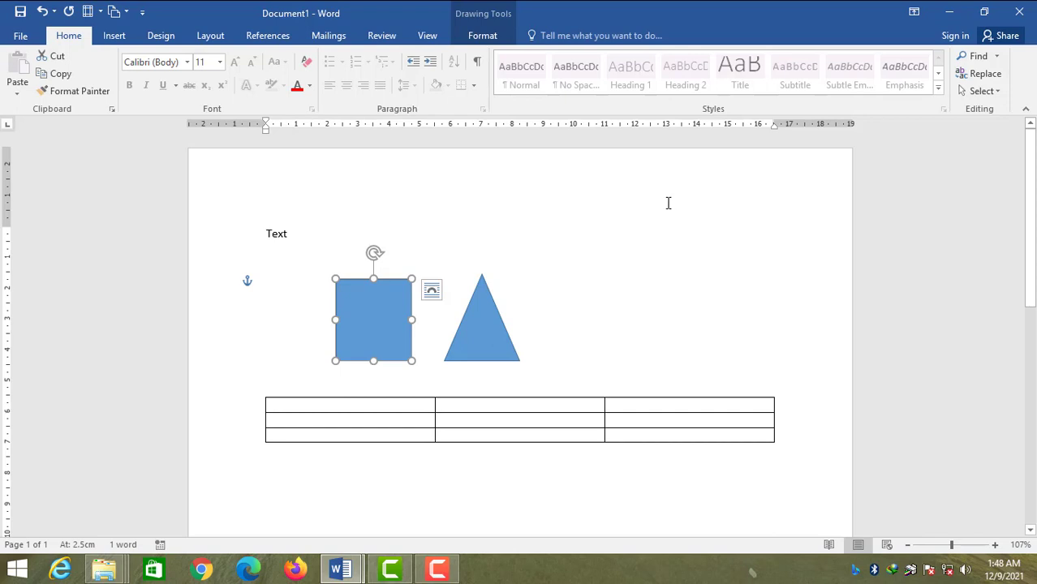
click(668, 203)
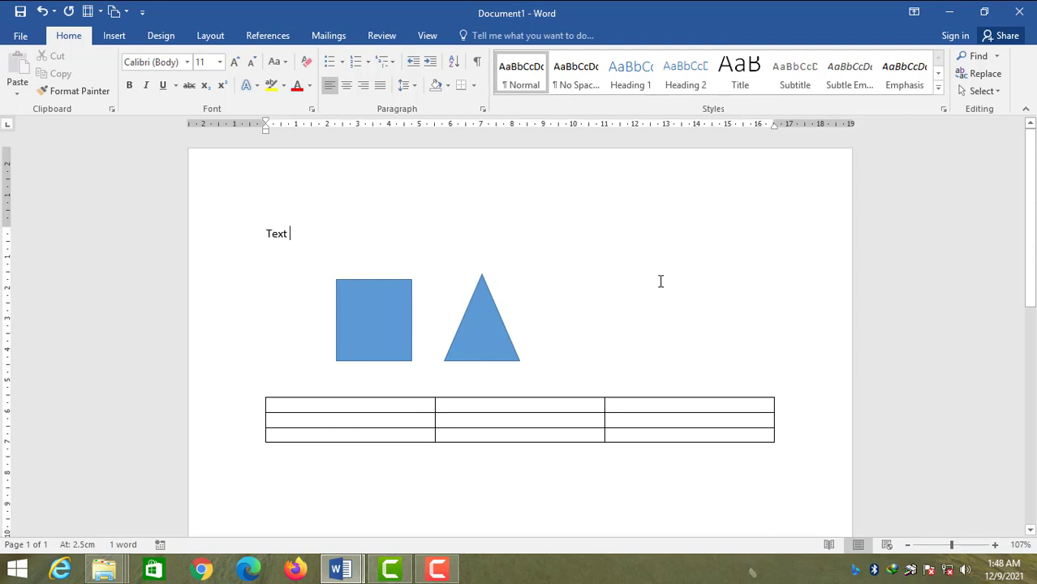
Alt+Tab from Document1 back to the blank, 0-word Document2.
key(alt+Tab)
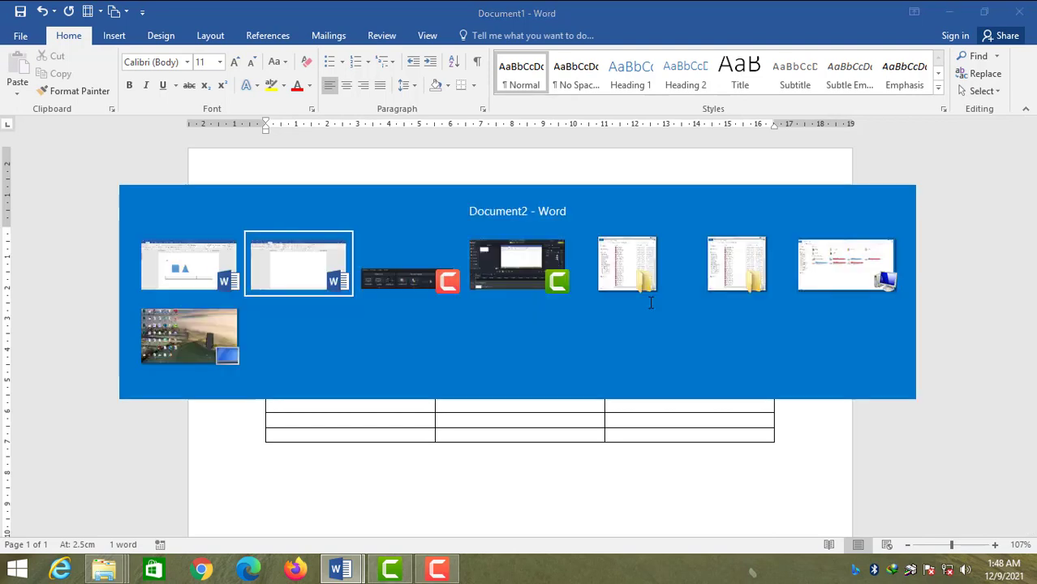
key(alt+Tab)
key(alt+Tab)
key(alt+Tab)
key(alt+Tab)
key(alt+Tab)
key(alt+Tab)
key(alt+Tab)
key(alt+Tab)
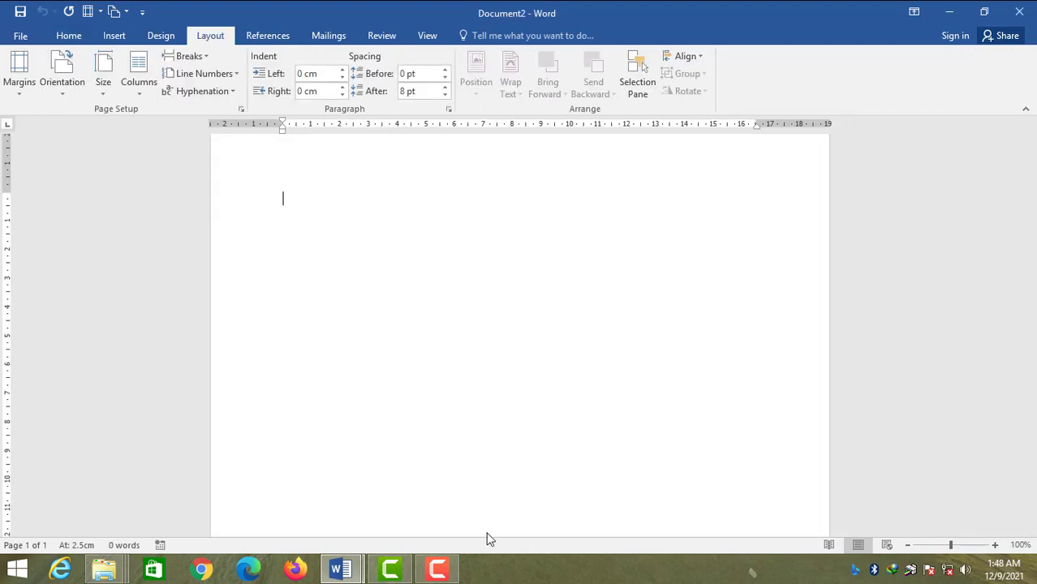
mouse_move(437, 569)
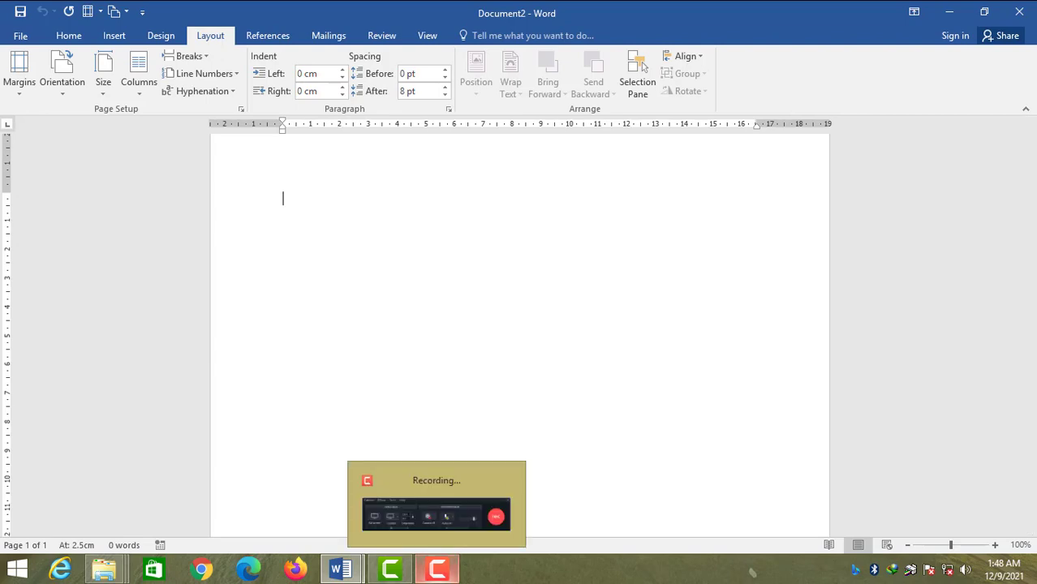